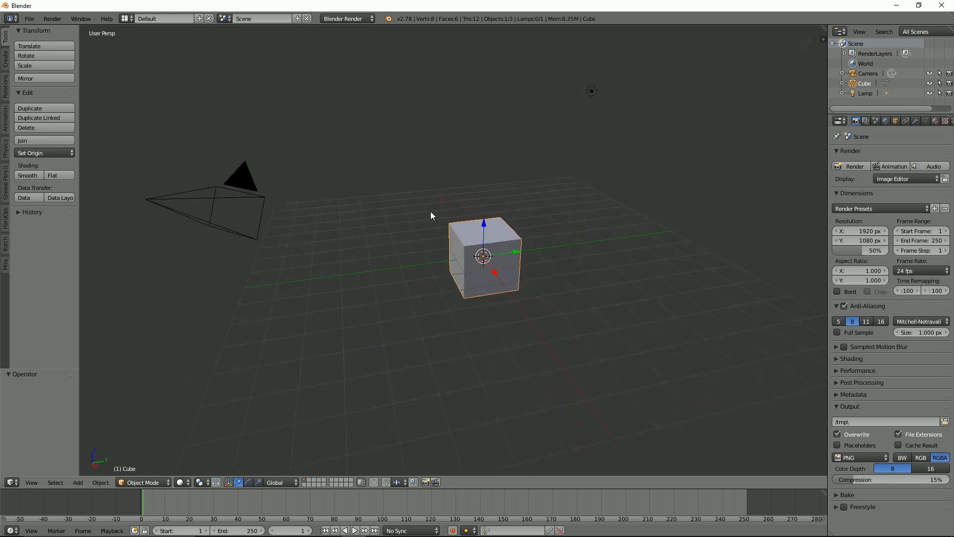
Select the camera, the lamp and the cube in turn, finishing with the cube selected.
{"action": "middle_click_drag", "start_coordinate": [517, 266], "coordinate": [498, 280]}
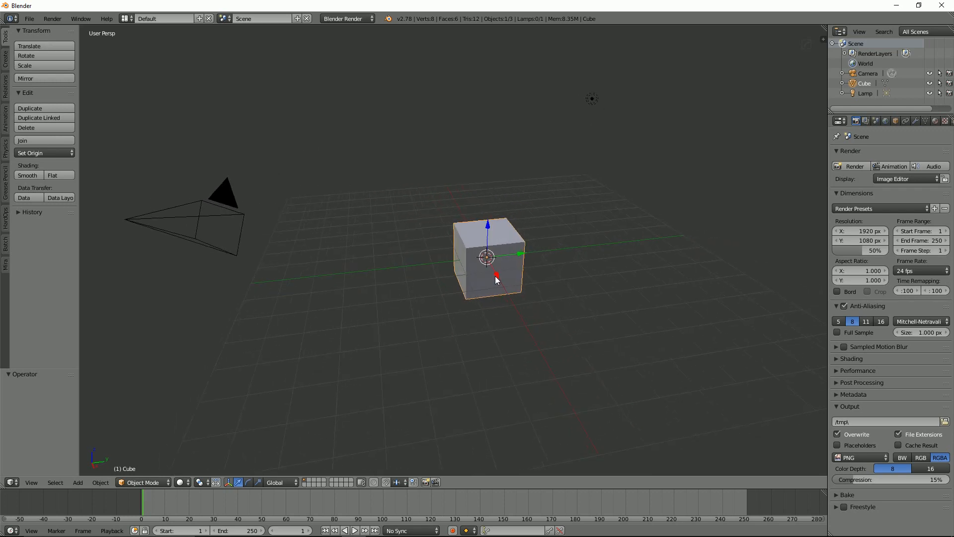
{"action": "right_click", "coordinate": [225, 215]}
{"action": "right_click", "coordinate": [590, 100]}
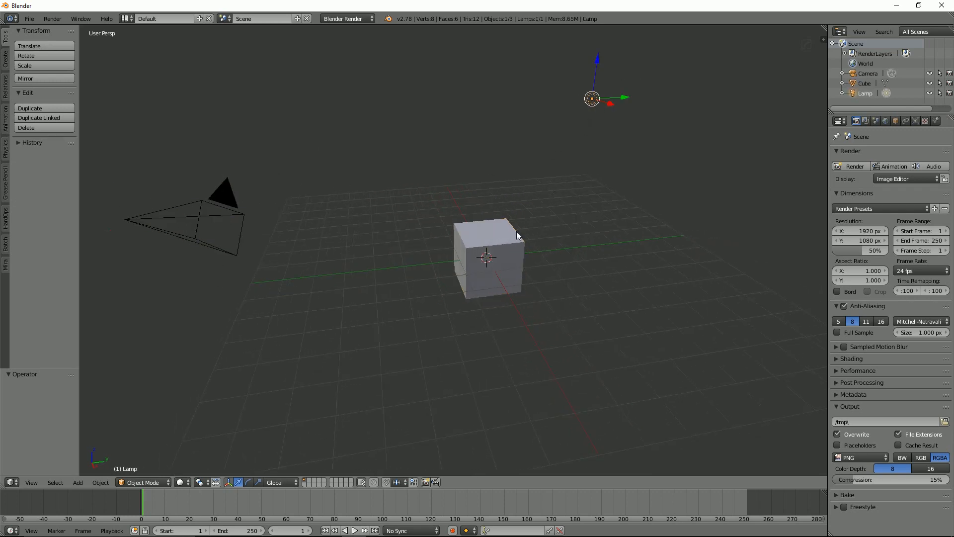
{"action": "right_click", "coordinate": [519, 248]}
{"action": "middle_click_drag", "start_coordinate": [537, 250], "coordinate": [535, 249], "text": "shift"}
{"action": "scroll", "coordinate": [533, 249], "scroll_direction": "down", "scroll_amount": 1}
{"action": "scroll", "coordinate": [533, 249], "scroll_direction": "up", "scroll_amount": 1}
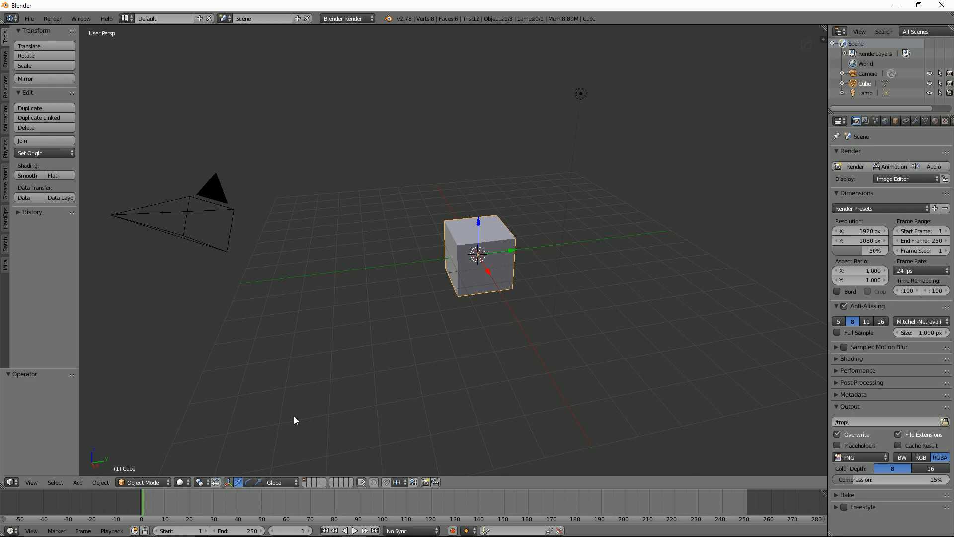
{"action": "right_click", "coordinate": [194, 213]}
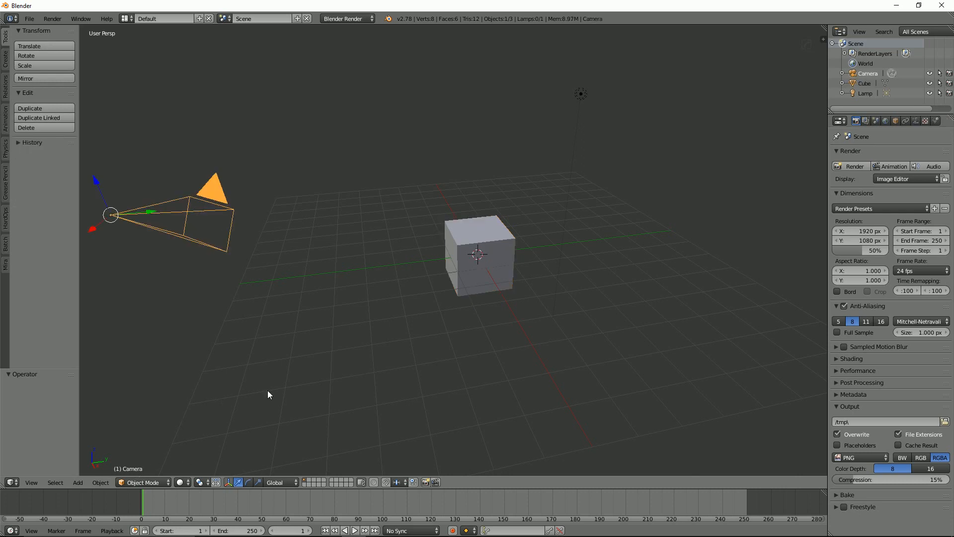
{"action": "right_click", "coordinate": [585, 96]}
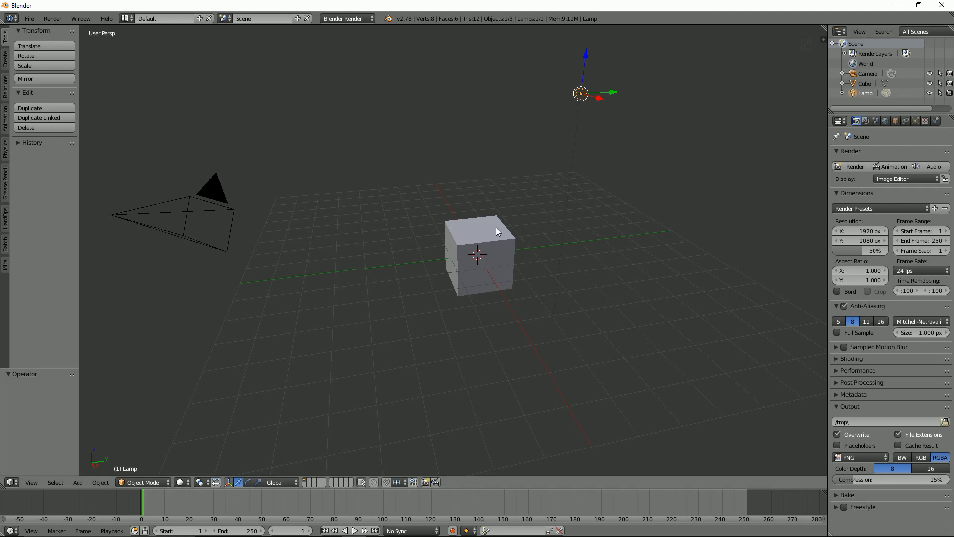
{"action": "right_click", "coordinate": [482, 242]}
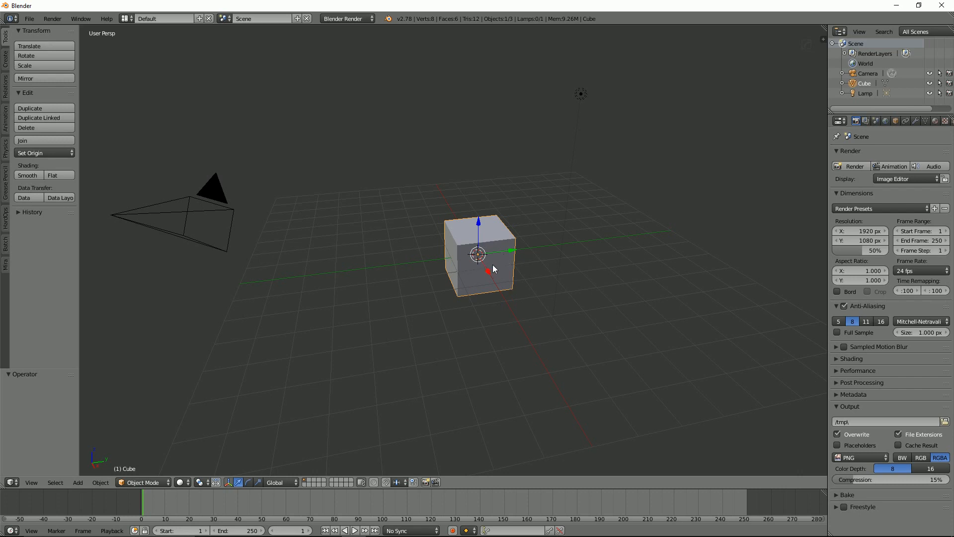
Display the creation tools for adding primitives, with the Add Primitive section expanded.
{"action": "left_click", "coordinate": [5, 59]}
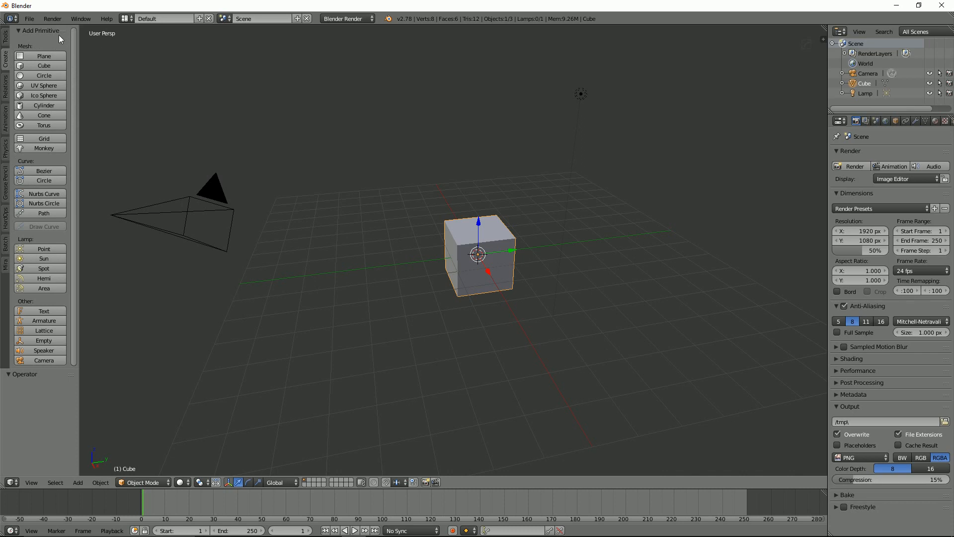
{"action": "left_click", "coordinate": [5, 39]}
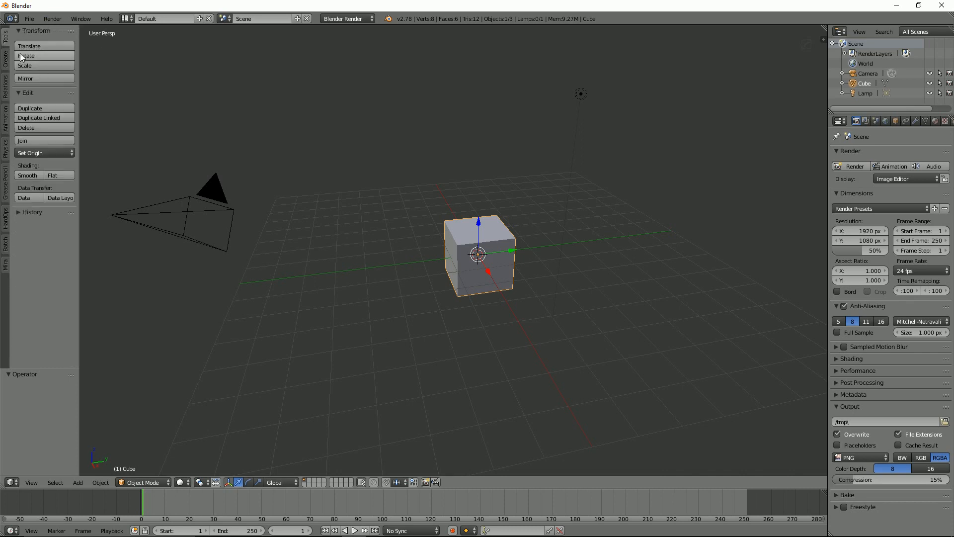
{"action": "left_click", "coordinate": [6, 59]}
{"action": "left_click", "coordinate": [21, 32]}
{"action": "left_click", "coordinate": [21, 31]}
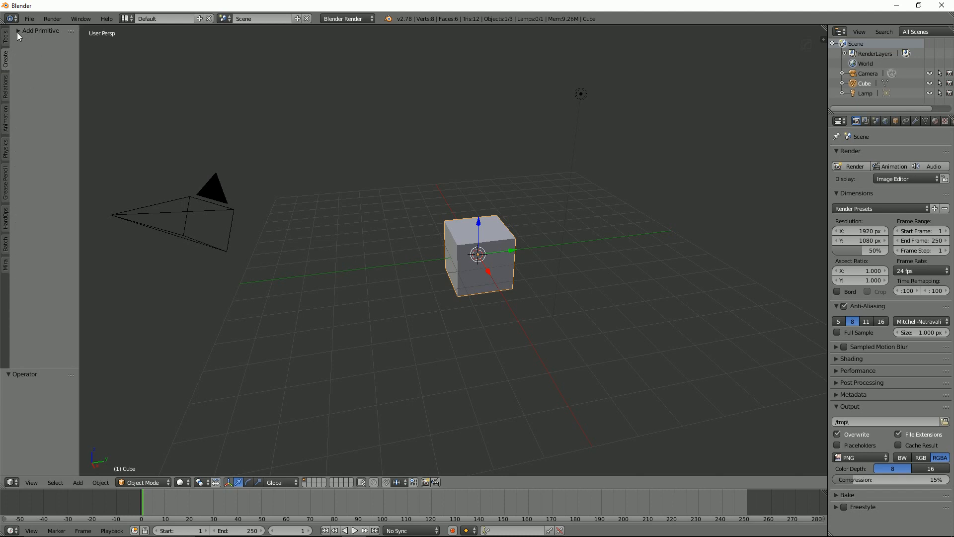
{"action": "left_click", "coordinate": [16, 32]}
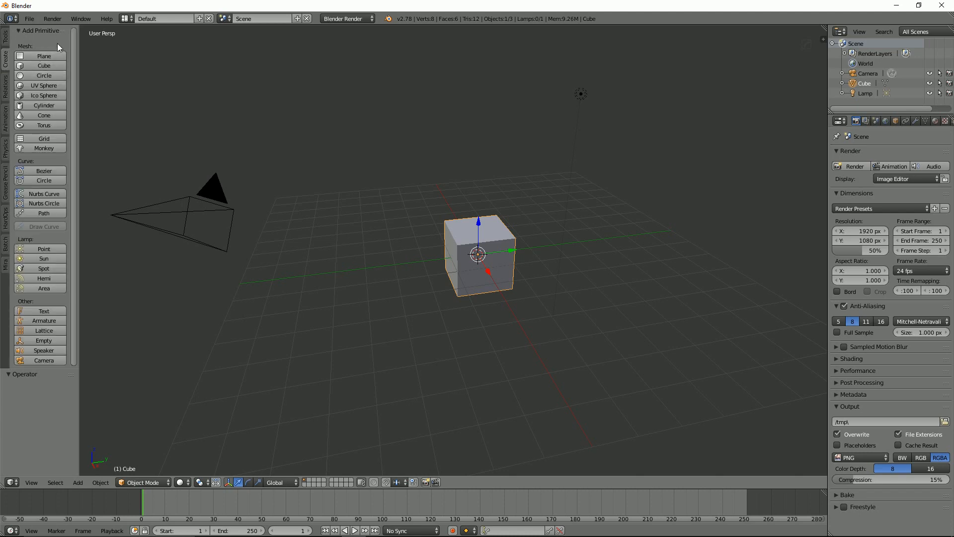
Hide the tool shelf beside the viewport and show it again.
{"action": "key", "text": "n"}
{"action": "key", "text": "n"}
{"action": "key", "text": "t"}
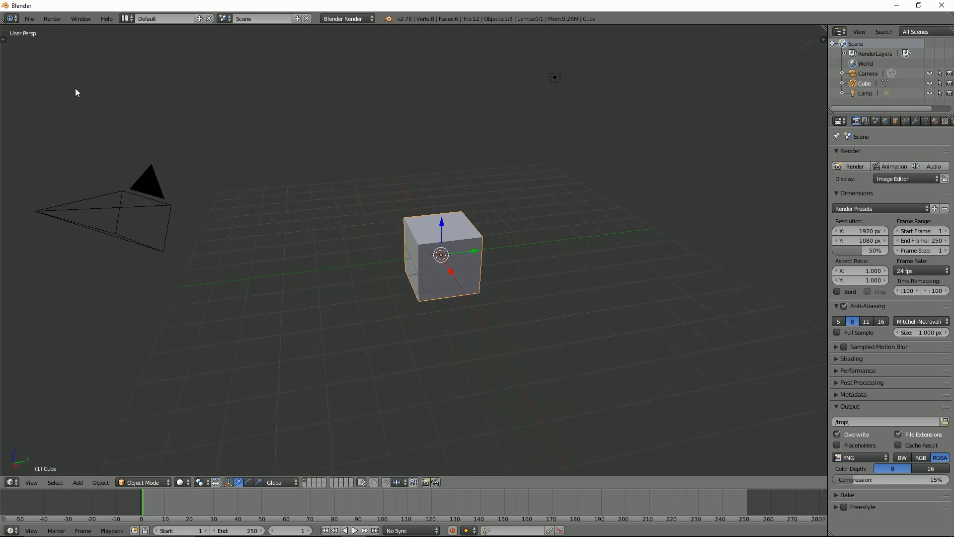
{"action": "left_click", "coordinate": [3, 40]}
{"action": "key", "text": "t"}
{"action": "key", "text": "t"}
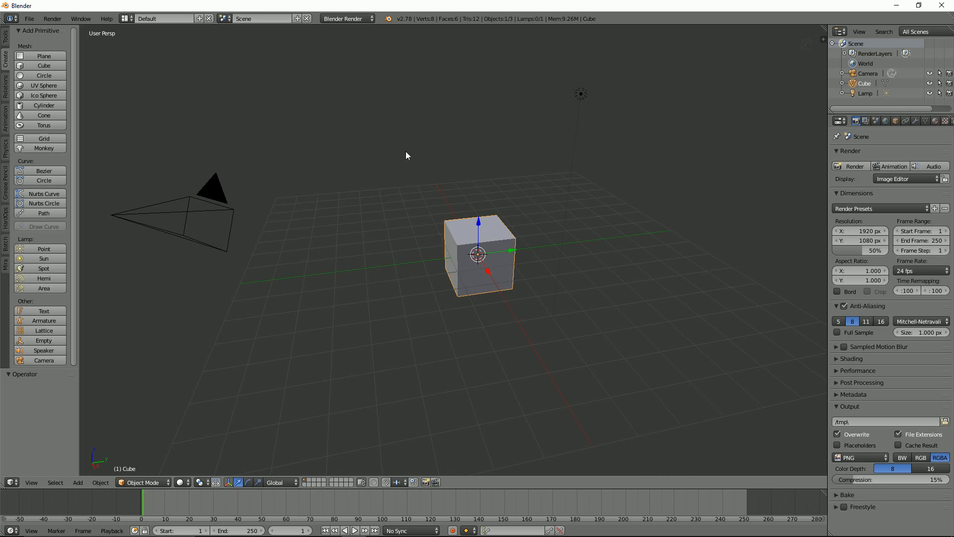
Add a second cube with radius 1.000 at the origin and inspect it where it overlaps the original cube.
{"action": "middle_click_drag", "start_coordinate": [399, 244], "coordinate": [401, 243]}
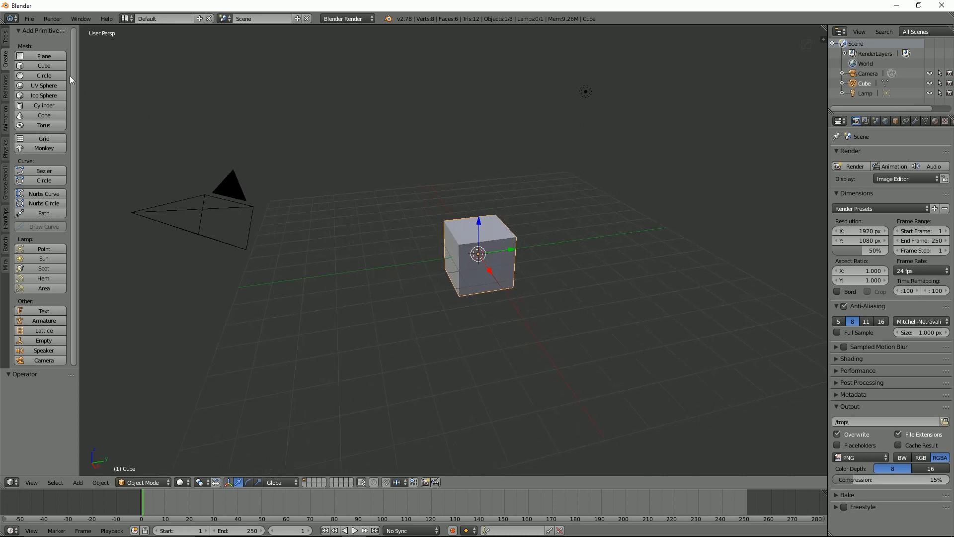
{"action": "left_click", "coordinate": [44, 65]}
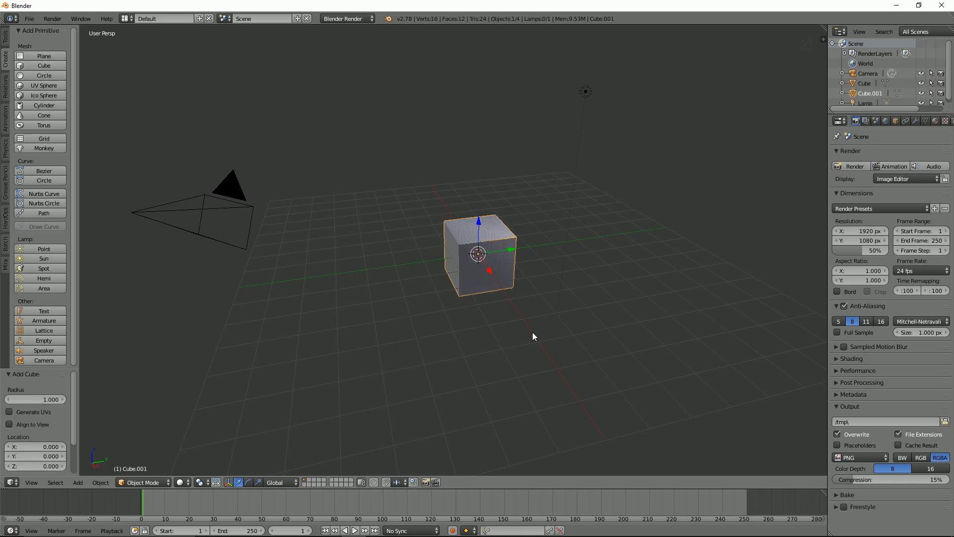
{"action": "mouse_move", "coordinate": [472, 252]}
{"action": "middle_mouse_down"}
{"action": "mouse_move", "coordinate": [541, 247]}
{"action": "mouse_move", "coordinate": [490, 246]}
{"action": "middle_mouse_up"}
{"action": "scroll", "coordinate": [488, 246], "scroll_direction": "up", "scroll_amount": 6}
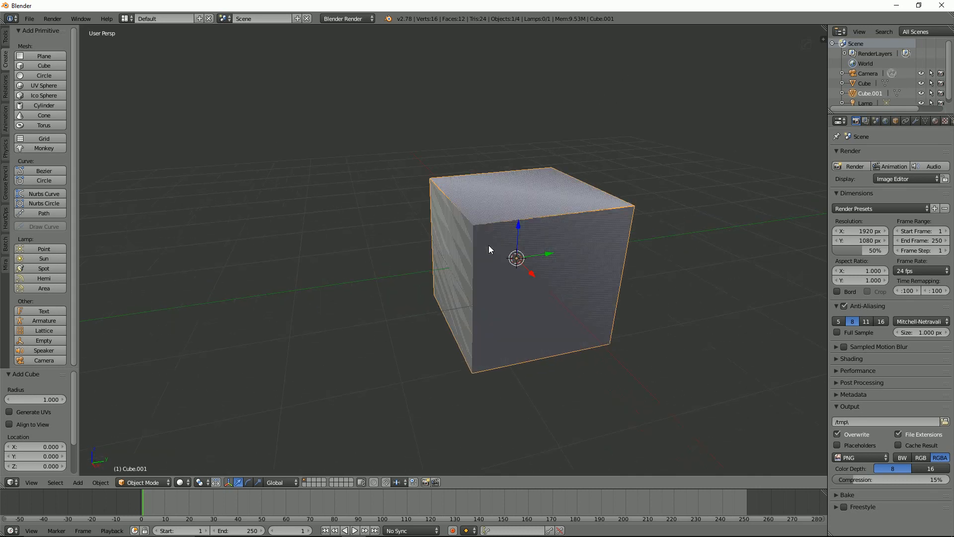
{"action": "scroll", "coordinate": [511, 261], "scroll_direction": "down", "scroll_amount": 3}
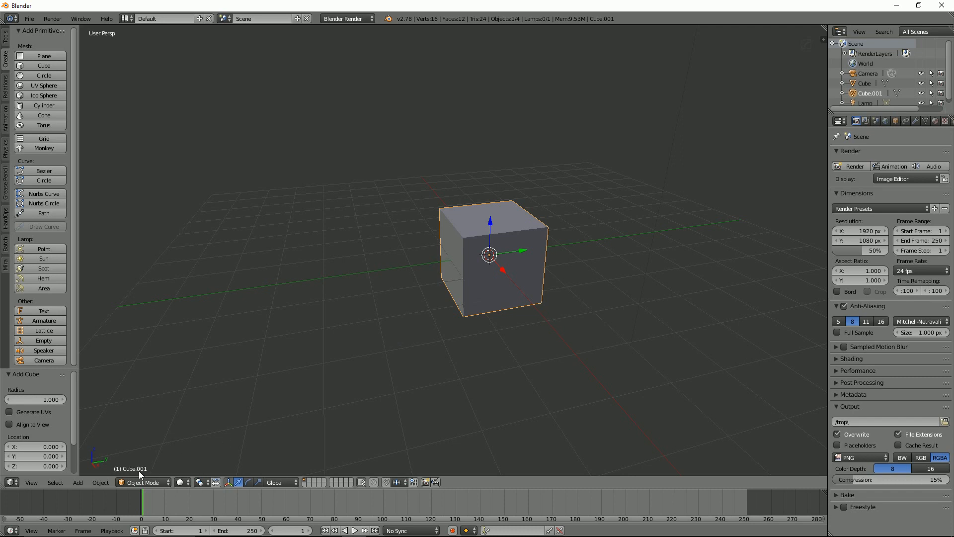
{"action": "middle_click_drag", "start_coordinate": [470, 338], "coordinate": [493, 340]}
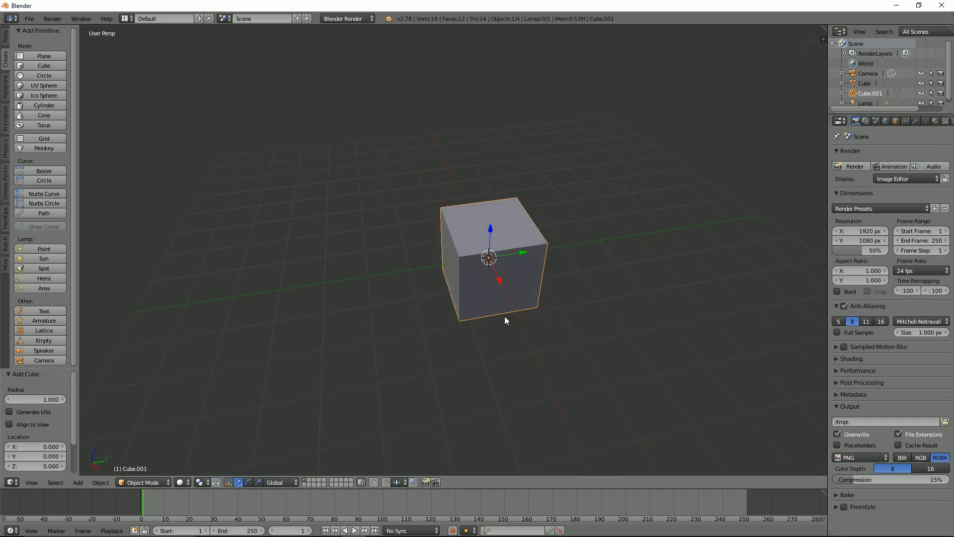
Move the new cube across the ground plane by about -5.86 in X and 4.05 in Y.
{"action": "key", "text": "g"}
{"action": "key", "text": "shift+z"}
{"action": "left_click", "coordinate": [578, 182]}
{"action": "scroll", "coordinate": [519, 303], "scroll_direction": "down", "scroll_amount": 3}
{"action": "middle_click_drag", "start_coordinate": [519, 303], "coordinate": [481, 258]}
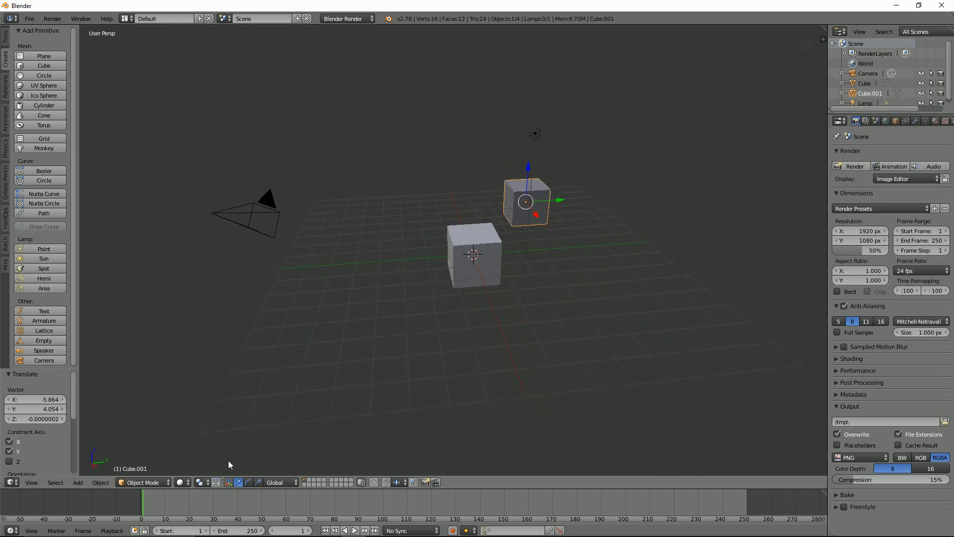
Add a third mesh cube and move it freely by about -1.6 in X, -3.21 in Y and 2.19 in Z.
{"action": "left_click", "coordinate": [78, 483]}
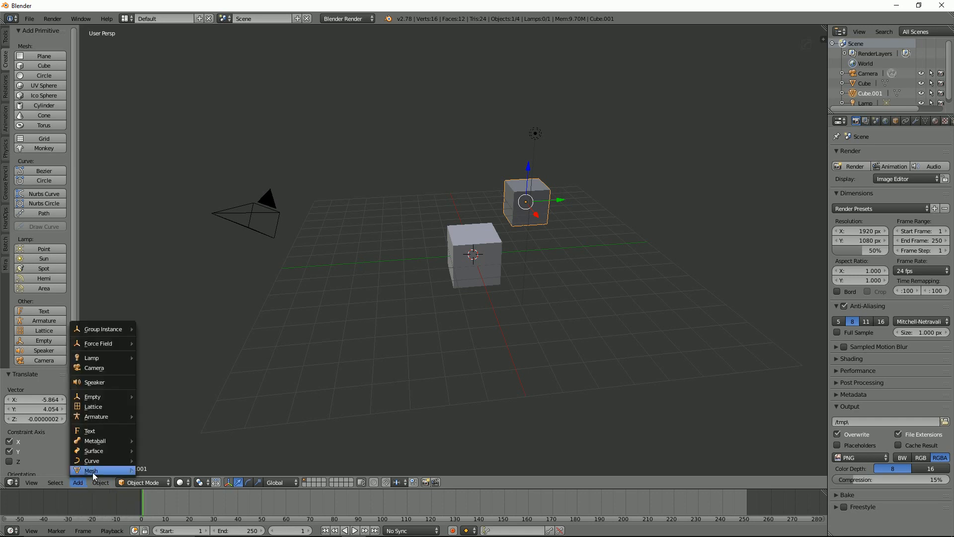
{"action": "mouse_move", "coordinate": [92, 471]}
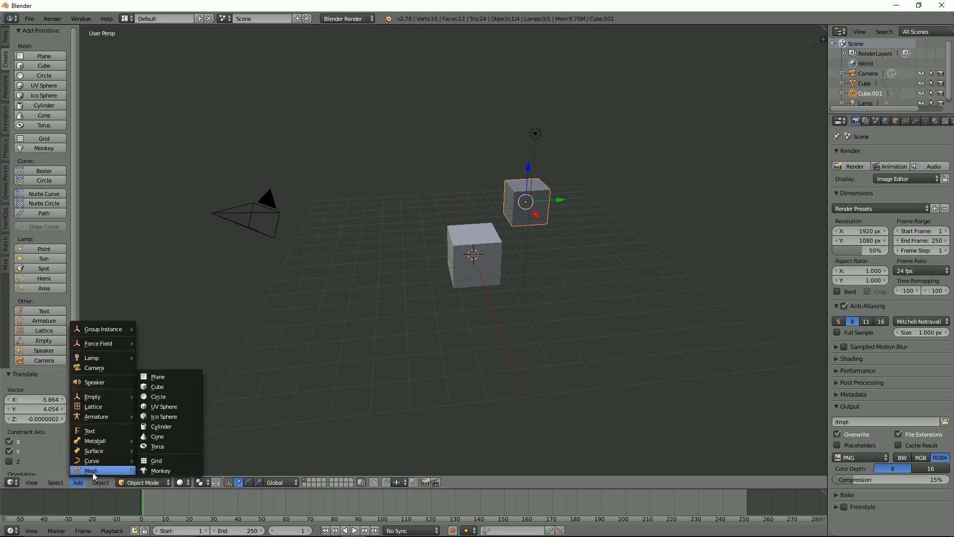
{"action": "left_click", "coordinate": [171, 385]}
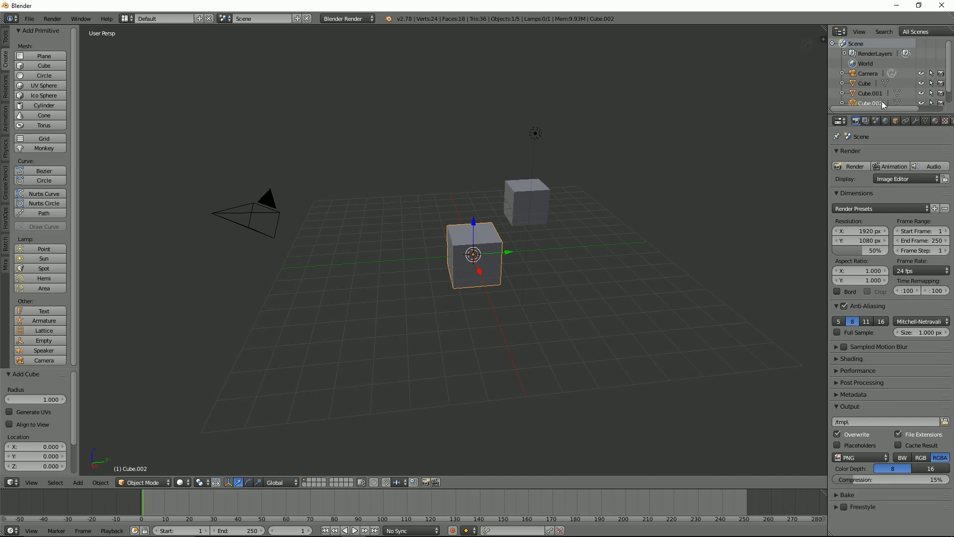
{"action": "middle_click_drag", "start_coordinate": [494, 290], "coordinate": [497, 291]}
{"action": "key", "text": "g"}
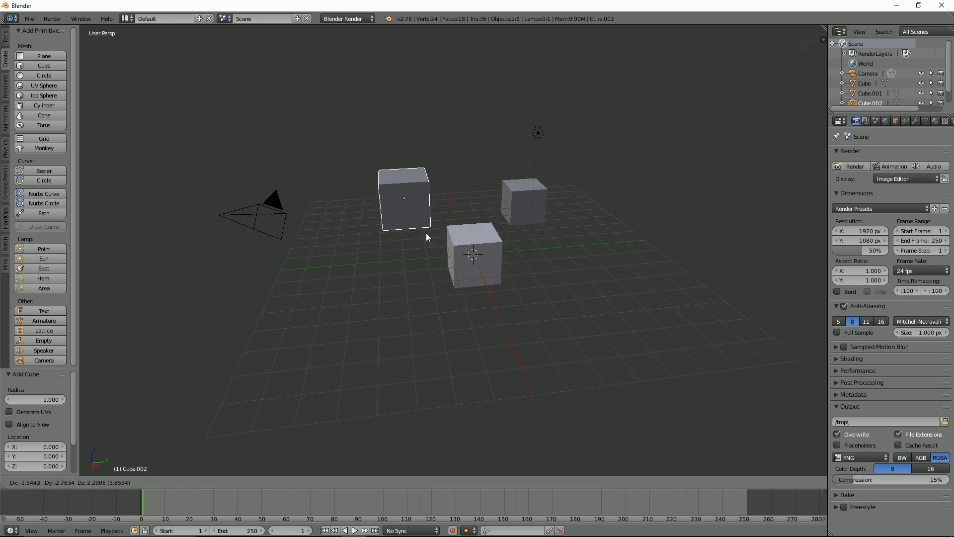
{"action": "left_click", "coordinate": [425, 232]}
{"action": "middle_click_drag", "start_coordinate": [423, 263], "coordinate": [478, 268]}
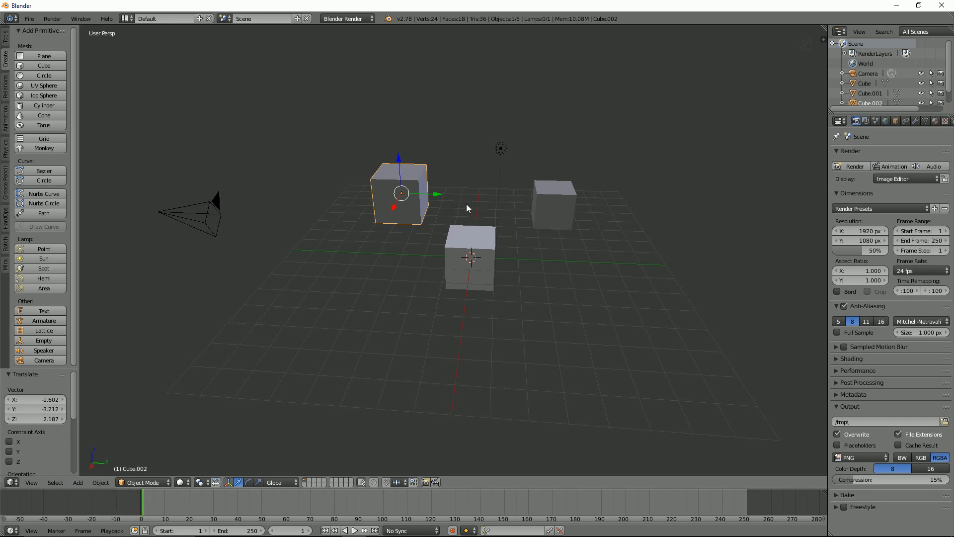
Add a fourth mesh cube with radius 1.000 at the origin.
{"action": "key", "text": "shift+a"}
{"action": "key", "text": "shift+a"}
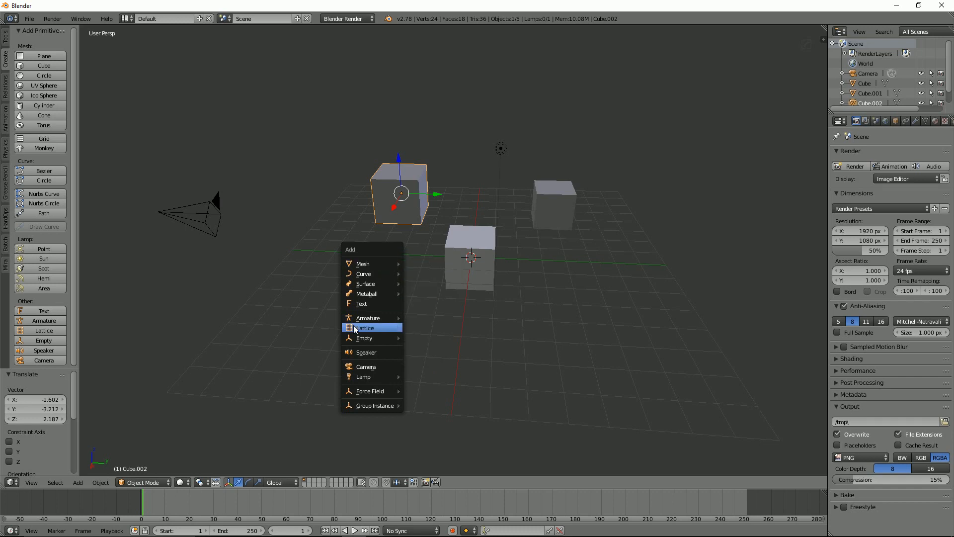
{"action": "key", "text": "shift+a"}
{"action": "mouse_move", "coordinate": [523, 328]}
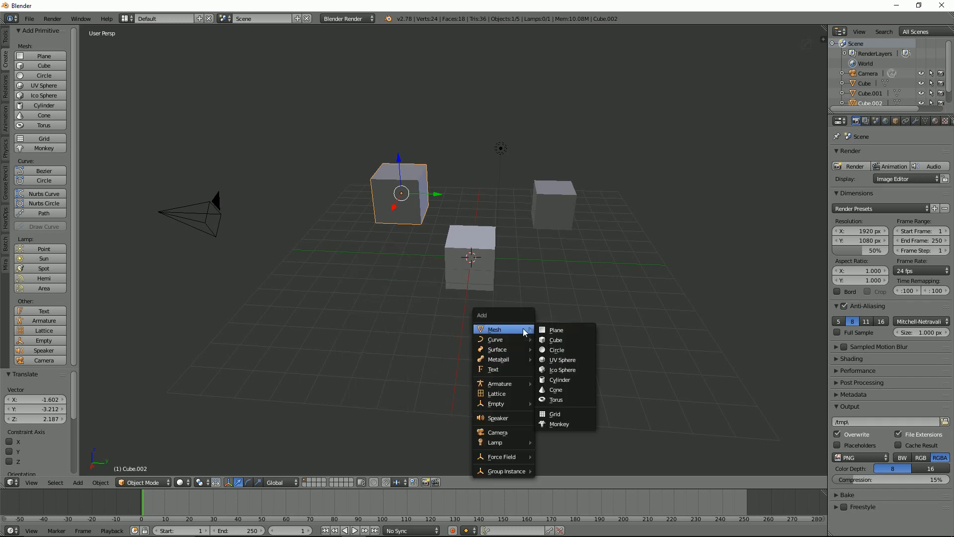
{"action": "left_click", "coordinate": [557, 340]}
{"action": "middle_click_drag", "start_coordinate": [451, 303], "coordinate": [477, 307]}
{"action": "scroll", "coordinate": [477, 306], "scroll_direction": "up", "scroll_amount": 2}
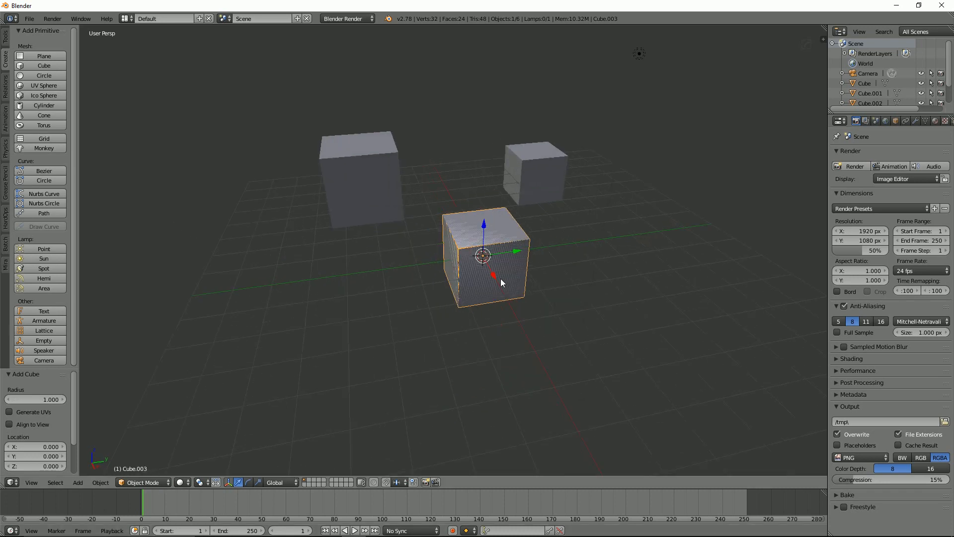
Move the fourth cube about -4.46 along Y and about 1.5 along X.
{"action": "left_click_drag", "start_coordinate": [519, 252], "coordinate": [368, 289]}
{"action": "middle_click_drag", "start_coordinate": [452, 288], "coordinate": [396, 300]}
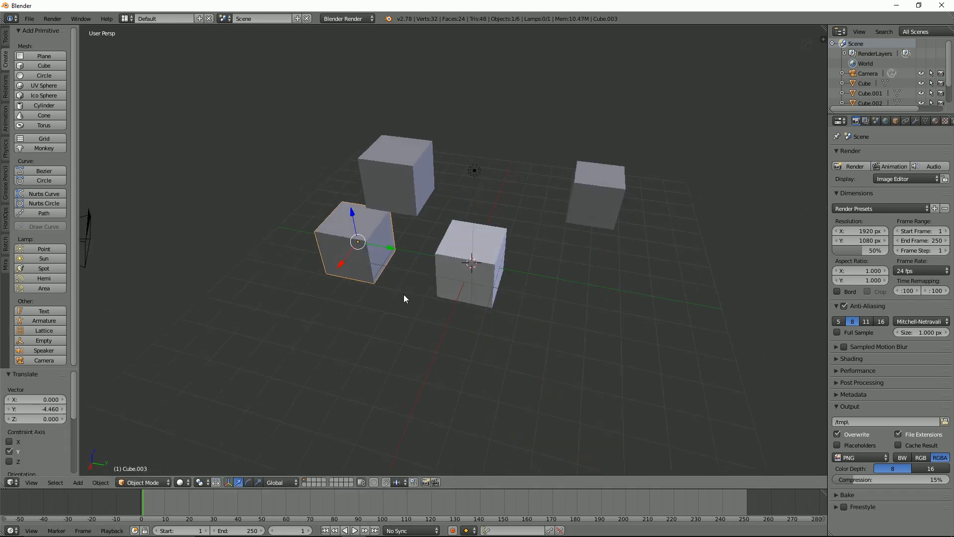
{"action": "left_click_drag", "start_coordinate": [343, 259], "coordinate": [335, 279]}
{"action": "middle_click_drag", "start_coordinate": [401, 307], "coordinate": [544, 295]}
Duplicate the original cube at the origin and place the copy about -6.36 along the X axis.
{"action": "right_click", "coordinate": [475, 257]}
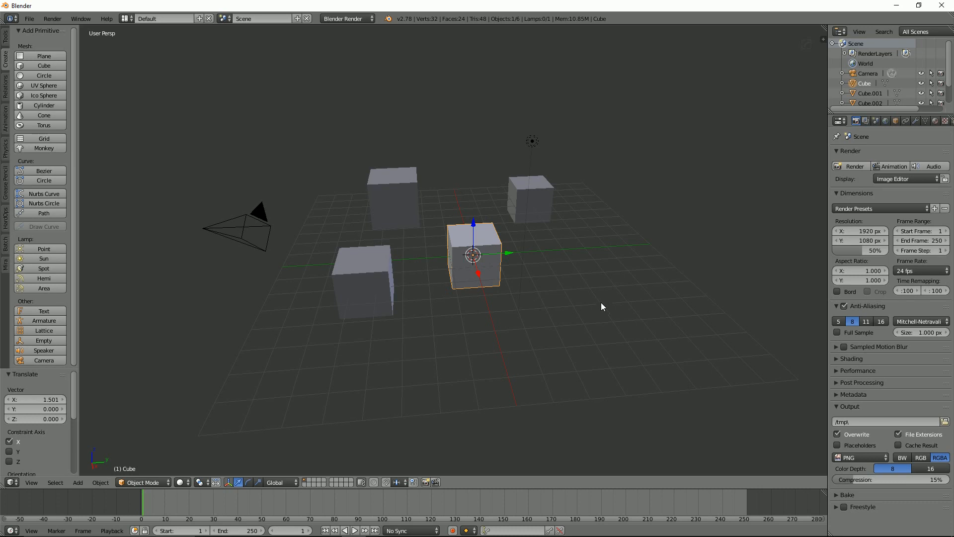
{"action": "key", "text": "shift+d"}
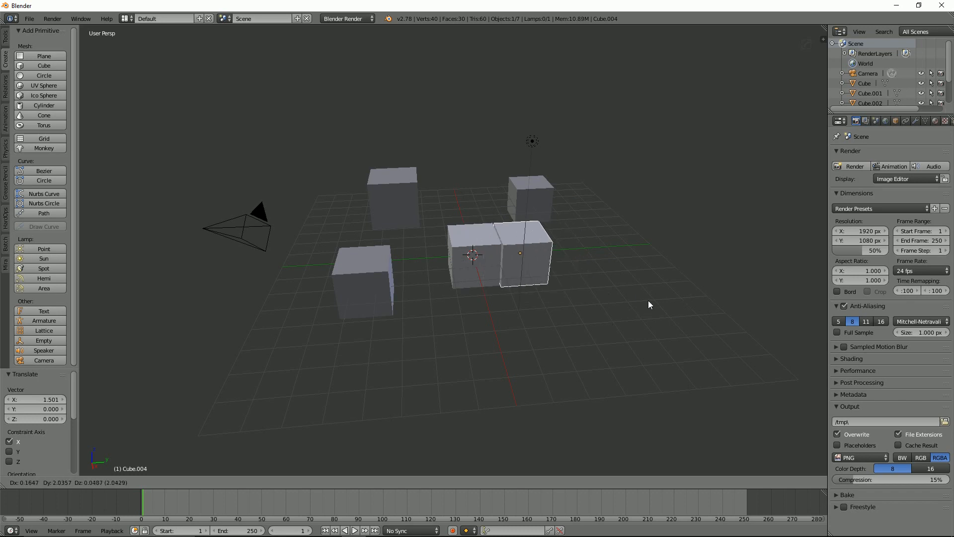
{"action": "key", "text": "x"}
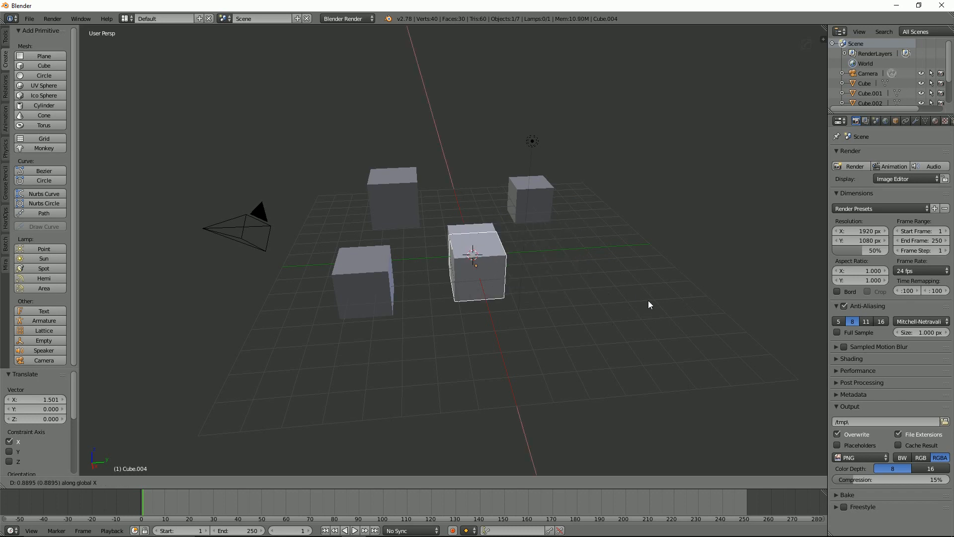
{"action": "key", "text": "y"}
{"action": "key", "text": "z"}
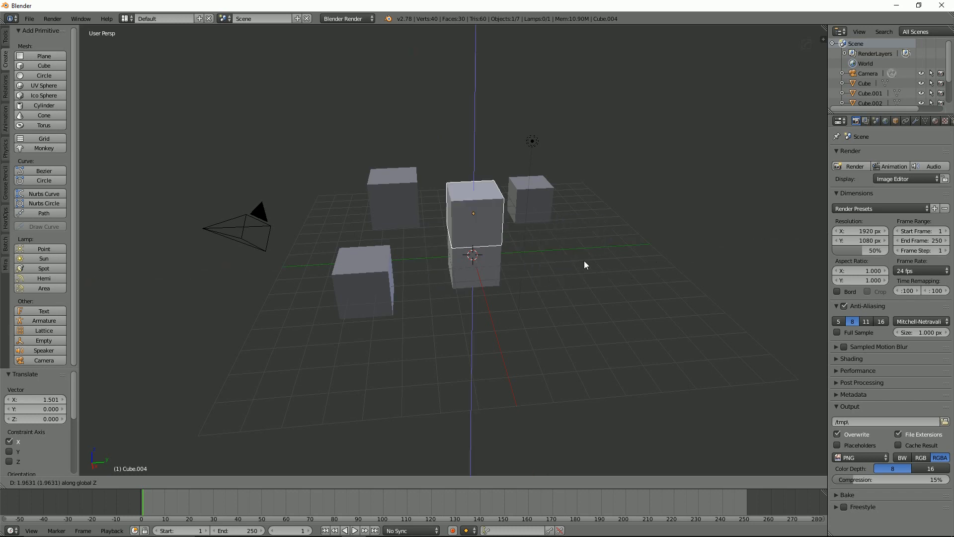
{"action": "key", "text": "x"}
{"action": "left_click", "coordinate": [579, 229]}
Add the central cube and the two rear cubes to the selection, then duplicate all four by about -4.96 in X and 5.16 in Z.
{"action": "middle_click_drag", "start_coordinate": [602, 280], "coordinate": [522, 264]}
{"action": "right_click", "coordinate": [487, 246], "text": "shift"}
{"action": "right_click", "coordinate": [402, 203], "text": "shift"}
{"action": "right_click", "coordinate": [546, 195], "text": "shift"}
{"action": "middle_click_drag", "start_coordinate": [546, 195], "coordinate": [558, 256]}
{"action": "key", "text": "shift+d"}
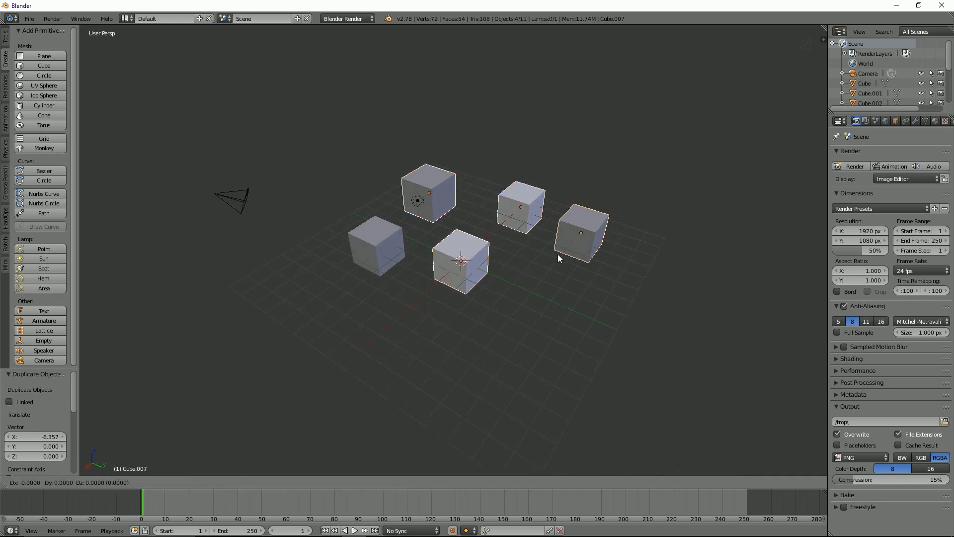
{"action": "left_click", "coordinate": [610, 136]}
Add two more cubes to the selection and duplicate the six by about -3.7 in X, 7.59 in Y and -5.88 in Z.
{"action": "middle_click_drag", "start_coordinate": [552, 242], "coordinate": [528, 230]}
{"action": "right_click", "coordinate": [540, 231], "text": "shift"}
{"action": "right_click", "coordinate": [607, 246], "text": "shift"}
{"action": "middle_click_drag", "start_coordinate": [607, 245], "coordinate": [612, 244]}
{"action": "key", "text": "shift+d"}
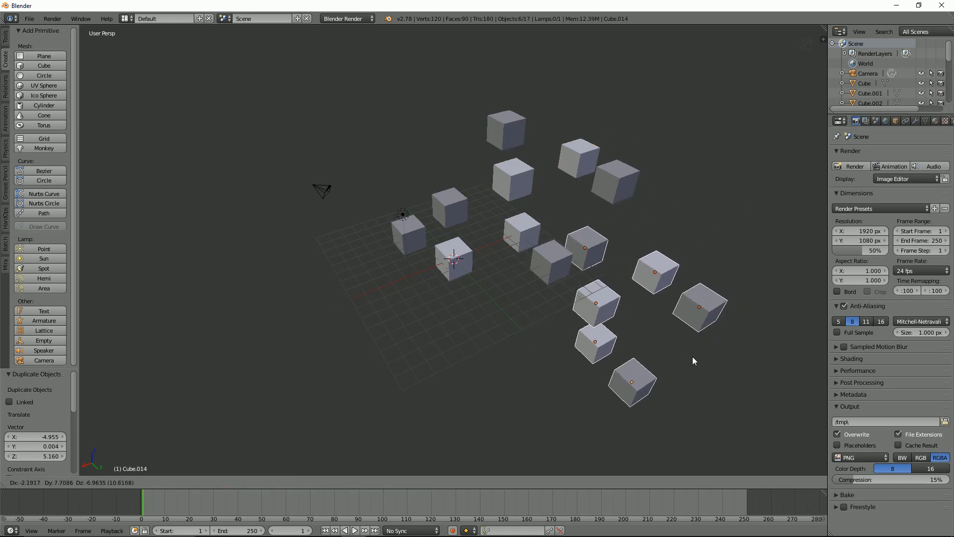
{"action": "left_click", "coordinate": [709, 338]}
Add six upper cubes to the selection and duplicate the twelve by about 19.01 in X, -6.8 in Y and -8.69 in Z.
{"action": "middle_click_drag", "start_coordinate": [648, 338], "coordinate": [639, 303]}
{"action": "right_click", "coordinate": [557, 259], "text": "shift"}
{"action": "right_click", "coordinate": [526, 243], "text": "shift"}
{"action": "right_click", "coordinate": [507, 191], "text": "shift"}
{"action": "right_click", "coordinate": [512, 152], "text": "shift"}
{"action": "right_click", "coordinate": [577, 179], "text": "shift"}
{"action": "right_click", "coordinate": [613, 169], "text": "shift"}
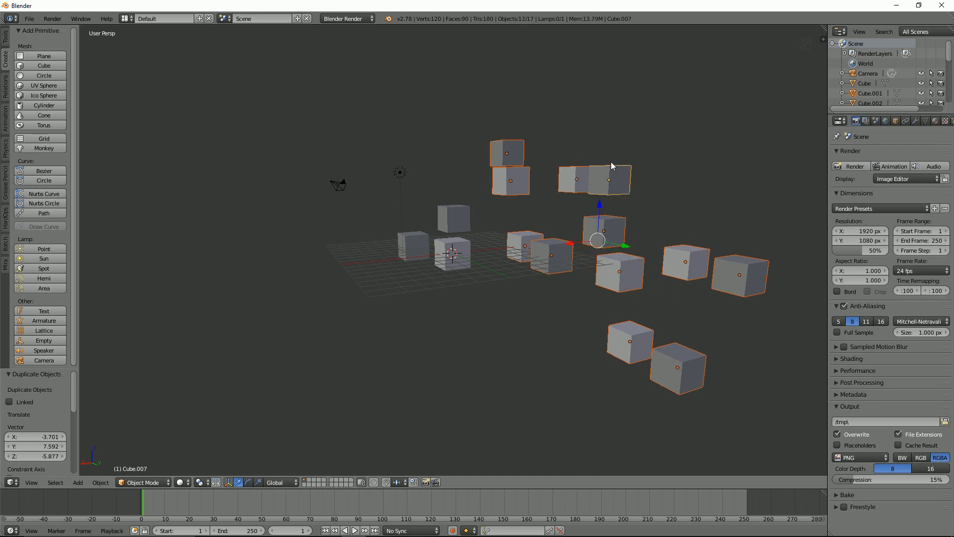
{"action": "scroll", "coordinate": [618, 229], "scroll_direction": "down", "scroll_amount": 4}
{"action": "key", "text": "shift+d"}
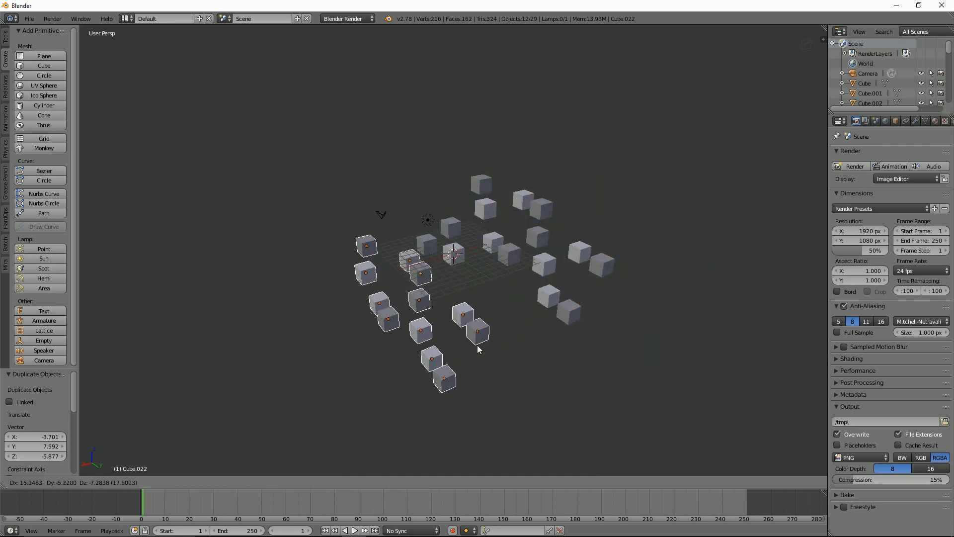
{"action": "left_click", "coordinate": [527, 351]}
Duplicate the twelve selected cubes three times in a row, placing each new group in a different area around the grid.
{"action": "key", "text": "shift+d"}
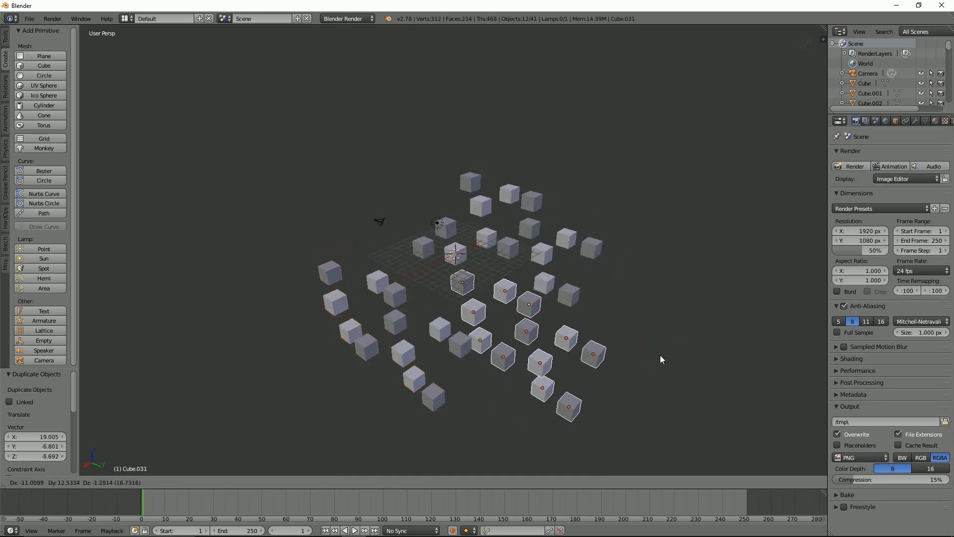
{"action": "left_click", "coordinate": [620, 328]}
{"action": "key", "text": "shift+d"}
{"action": "left_click", "coordinate": [477, 243]}
{"action": "key", "text": "shift+d"}
{"action": "left_click", "coordinate": [465, 323]}
Duplicate the twelve cubes by about 12.65, -13.75, -4.17 in XYZ, and duplicate that copy by about 10.68, 15.9, 2.91.
{"action": "middle_click_drag", "start_coordinate": [462, 321], "coordinate": [422, 354]}
{"action": "key", "text": "shift+d"}
{"action": "left_click", "coordinate": [246, 294]}
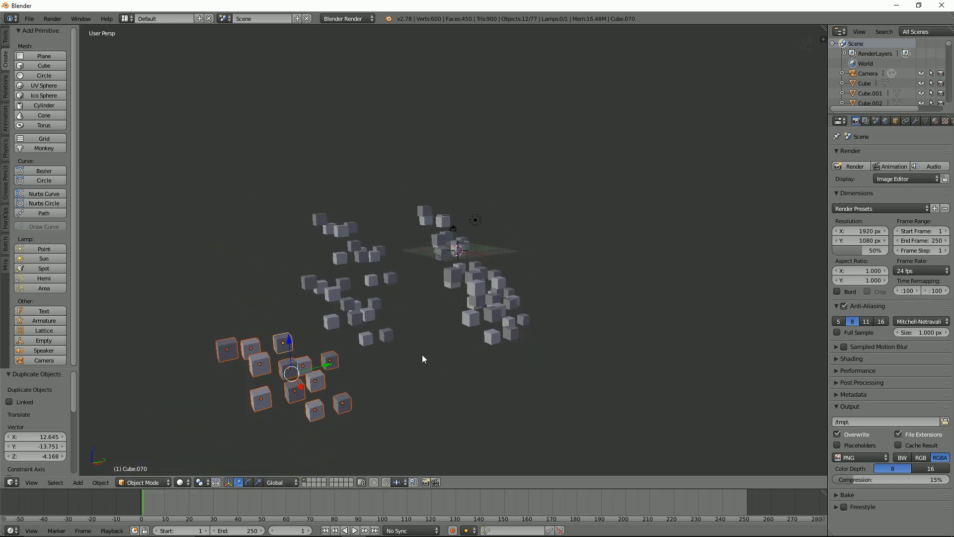
{"action": "key", "text": "shift+d"}
{"action": "scroll", "coordinate": [529, 341], "scroll_direction": "up", "scroll_amount": 10}
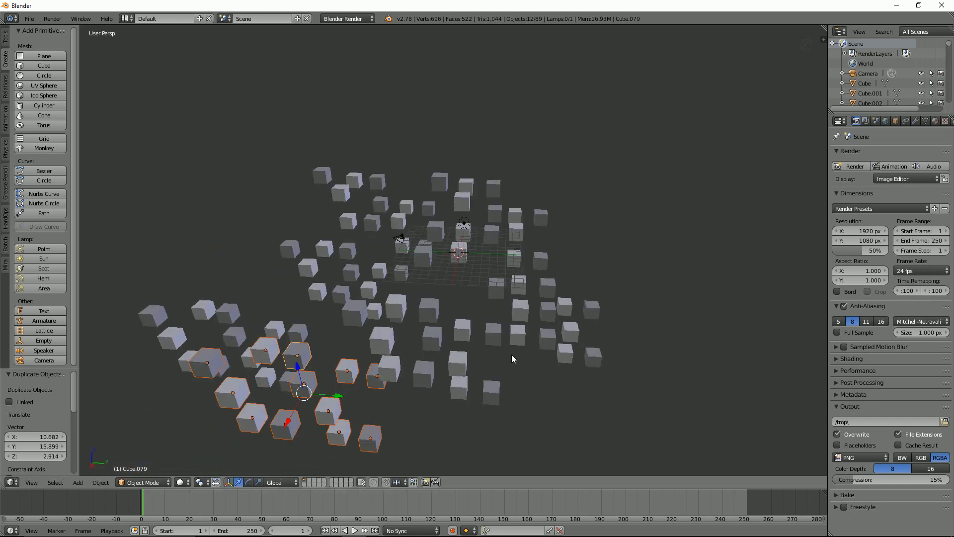
Try to select the lamp together with the camera among the cubes.
{"action": "scroll", "coordinate": [528, 312], "scroll_direction": "up", "scroll_amount": 1}
{"action": "middle_click_drag", "start_coordinate": [437, 292], "coordinate": [479, 288]}
{"action": "scroll", "coordinate": [480, 289], "scroll_direction": "down", "scroll_amount": 6}
{"action": "scroll", "coordinate": [474, 268], "scroll_direction": "up", "scroll_amount": 5}
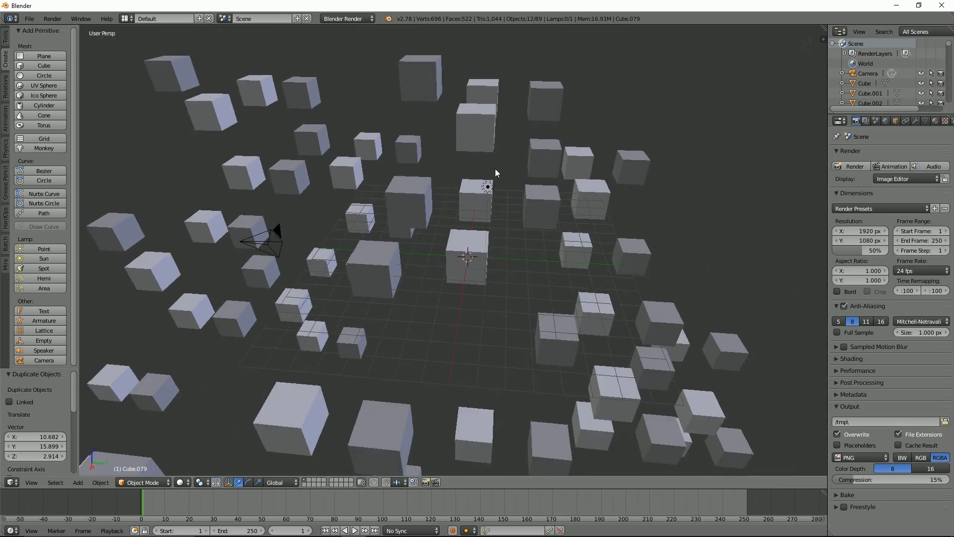
{"action": "right_click", "coordinate": [492, 185]}
{"action": "middle_click_drag", "start_coordinate": [522, 227], "coordinate": [579, 223]}
{"action": "right_click", "coordinate": [393, 240], "text": "shift"}
{"action": "middle_click_drag", "start_coordinate": [558, 280], "coordinate": [535, 279]}
{"action": "scroll", "coordinate": [535, 279], "scroll_direction": "down", "scroll_amount": 1}
Select the camera behind the overlapping cube and duplicate it, placing the copy near the red X axis beside the central cube.
{"action": "right_click", "coordinate": [364, 241]}
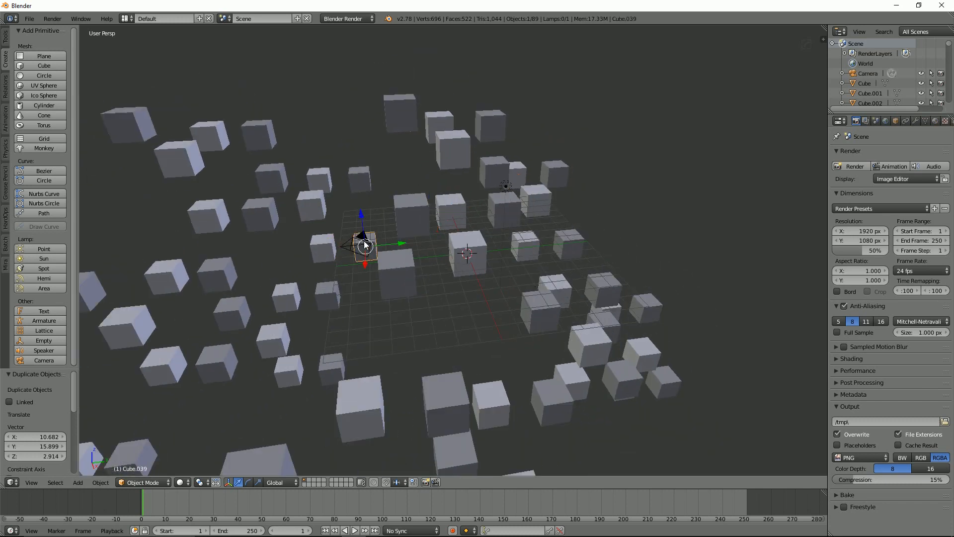
{"action": "right_click", "coordinate": [362, 241]}
{"action": "right_click", "coordinate": [362, 241]}
{"action": "middle_click_drag", "start_coordinate": [384, 279], "coordinate": [405, 296]}
{"action": "key", "text": "shift+d"}
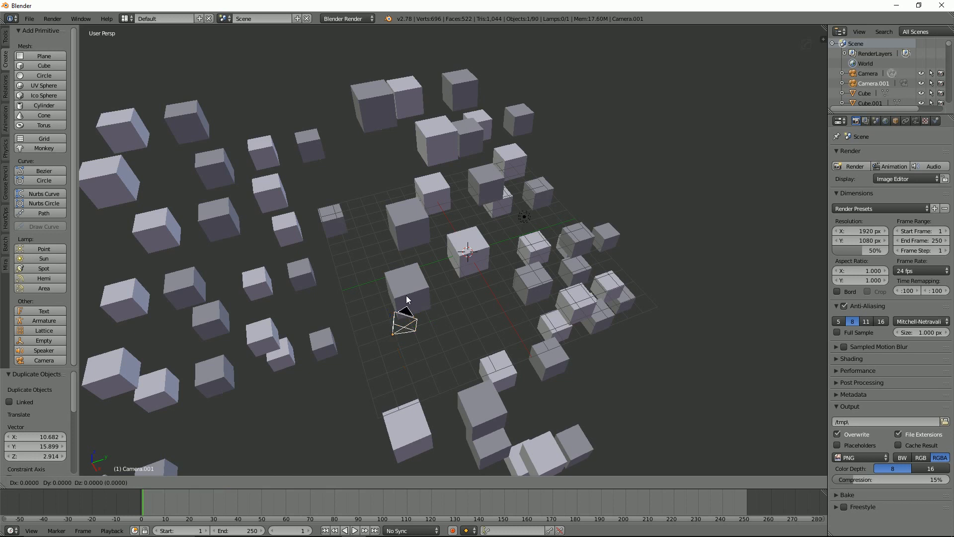
{"action": "left_click", "coordinate": [511, 279]}
Duplicate the lamp by about 0.38 in X, 5.83 in Y and 1.74 in Z, and show the copy's lamp settings.
{"action": "right_click", "coordinate": [524, 217]}
{"action": "key", "text": "shift+d"}
{"action": "left_click", "coordinate": [647, 163]}
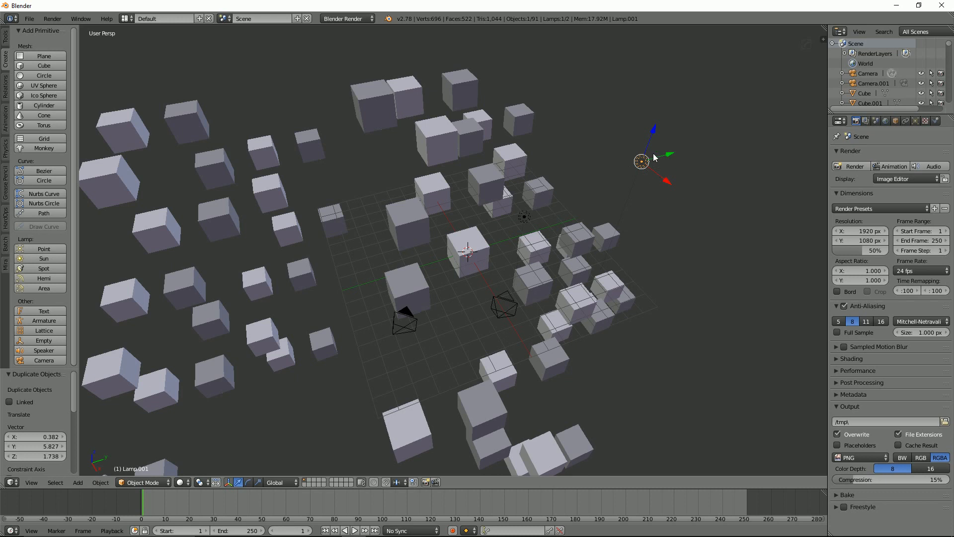
{"action": "left_click", "coordinate": [915, 121]}
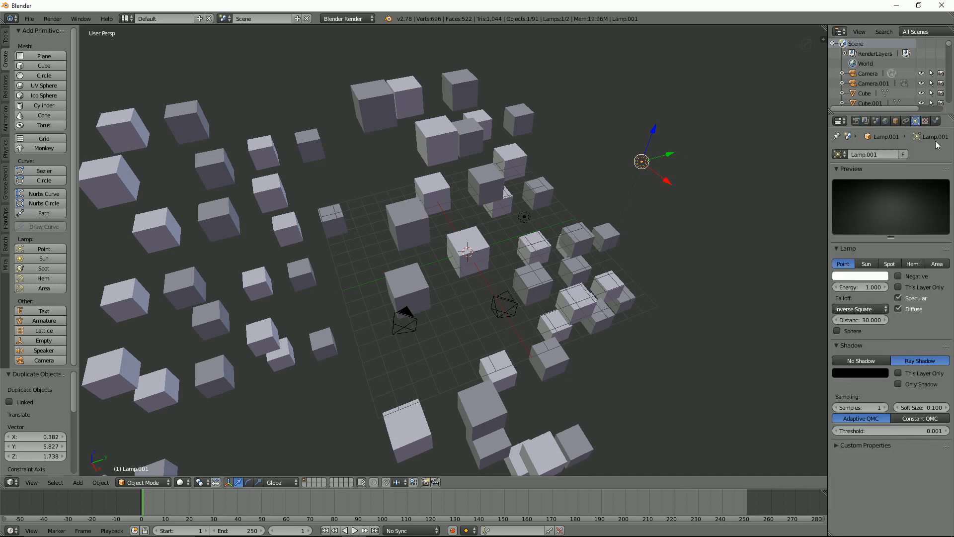
Delete the duplicated lamp and the duplicated camera.
{"action": "middle_click_drag", "start_coordinate": [654, 209], "coordinate": [415, 231]}
{"action": "key", "text": "Delete"}
{"action": "right_click", "coordinate": [418, 195]}
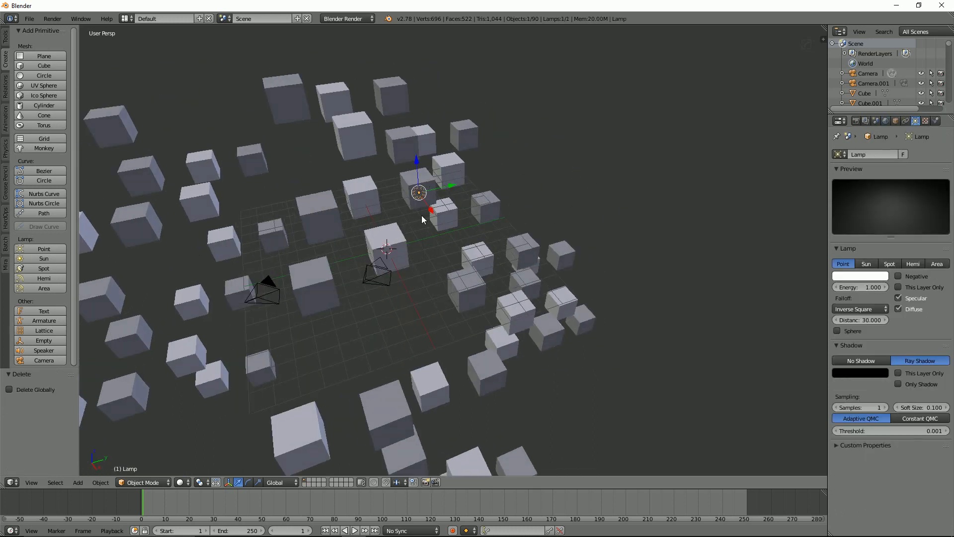
{"action": "right_click", "coordinate": [371, 287]}
{"action": "key", "text": "x"}
{"action": "left_click", "coordinate": [371, 287]}
Delete the original lamp and the original camera from the scene.
{"action": "right_click", "coordinate": [420, 215]}
{"action": "key", "text": "x"}
{"action": "left_click", "coordinate": [421, 218]}
{"action": "right_click", "coordinate": [264, 279]}
{"action": "key", "text": "x"}
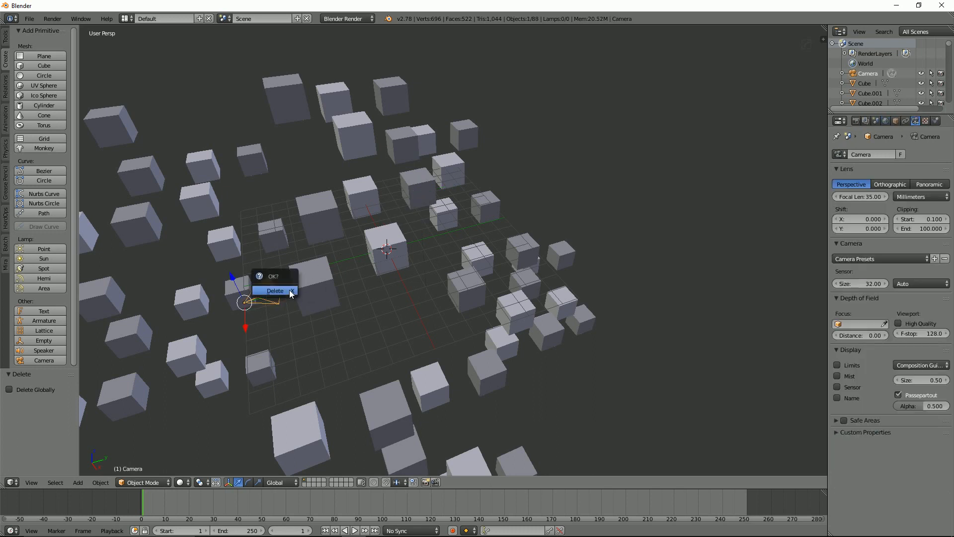
{"action": "left_click", "coordinate": [278, 291]}
Select the original cube at the origin and delete it.
{"action": "middle_click_drag", "start_coordinate": [377, 287], "coordinate": [499, 265]}
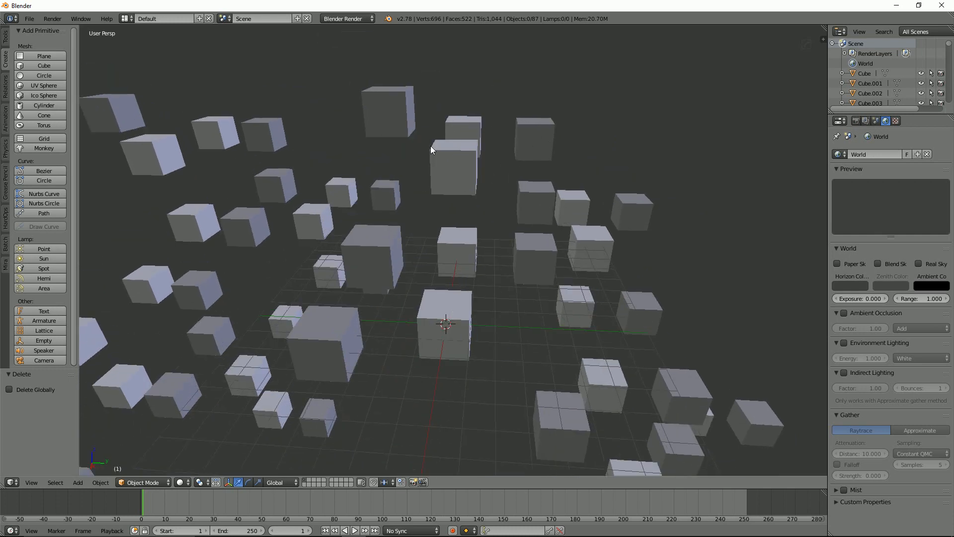
{"action": "right_click", "coordinate": [469, 318]}
{"action": "middle_click_drag", "start_coordinate": [482, 322], "coordinate": [467, 287]}
{"action": "scroll", "coordinate": [496, 284], "scroll_direction": "up", "scroll_amount": 3}
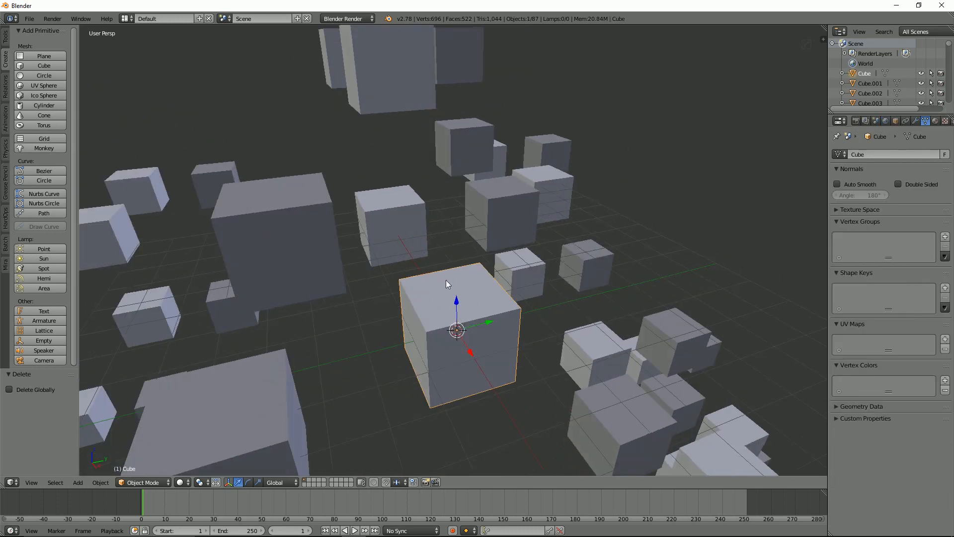
{"action": "middle_click_drag", "start_coordinate": [520, 387], "coordinate": [486, 347]}
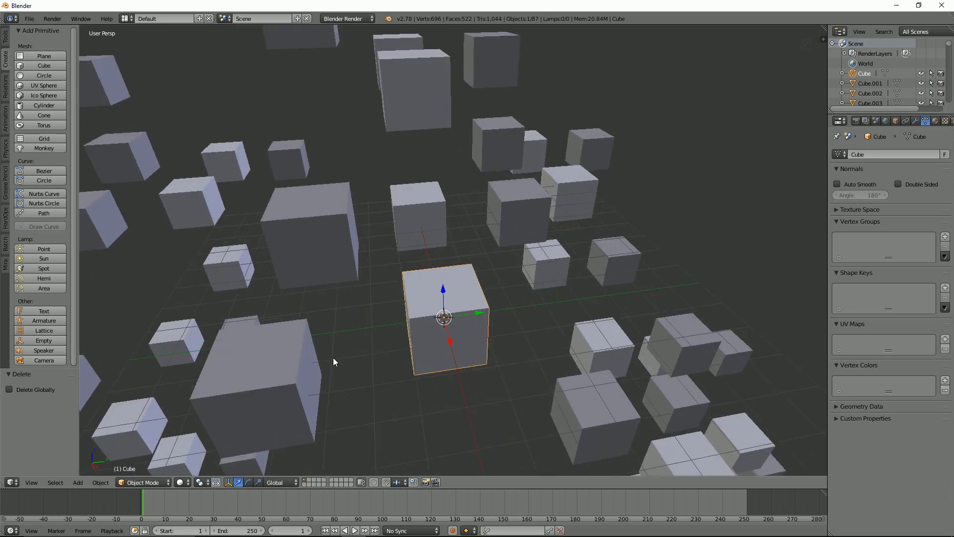
{"action": "left_click", "coordinate": [101, 482]}
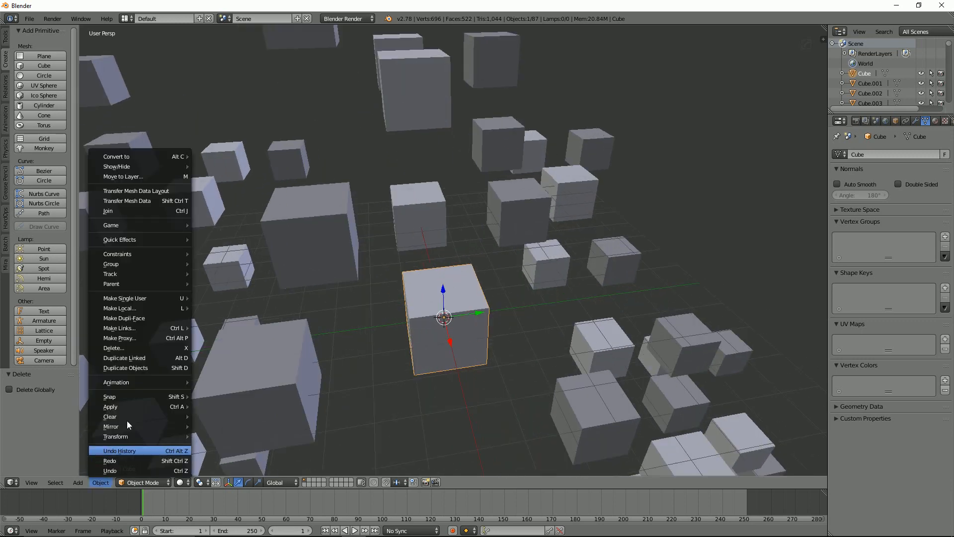
{"action": "left_click", "coordinate": [185, 353]}
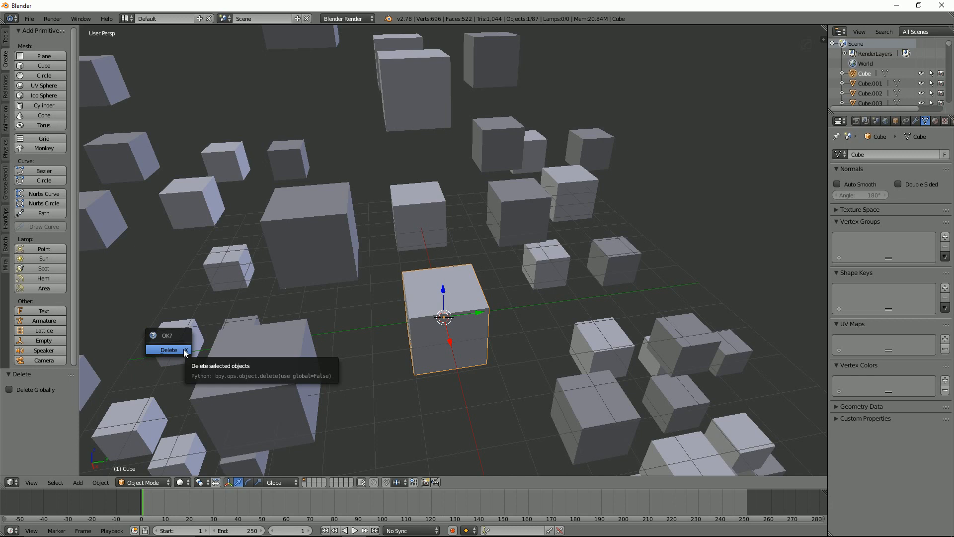
{"action": "left_click", "coordinate": [183, 349]}
Select the outermost cube at the far positive-Y end of the upper row and delete it.
{"action": "middle_click_drag", "start_coordinate": [515, 312], "coordinate": [466, 308]}
{"action": "scroll", "coordinate": [499, 306], "scroll_direction": "down", "scroll_amount": 3}
{"action": "right_click", "coordinate": [587, 236]}
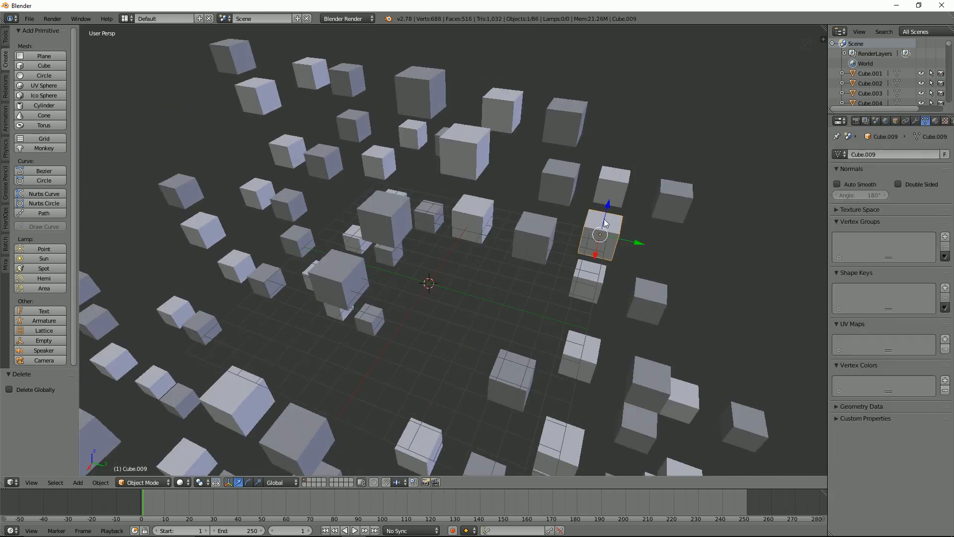
{"action": "right_click", "coordinate": [672, 200]}
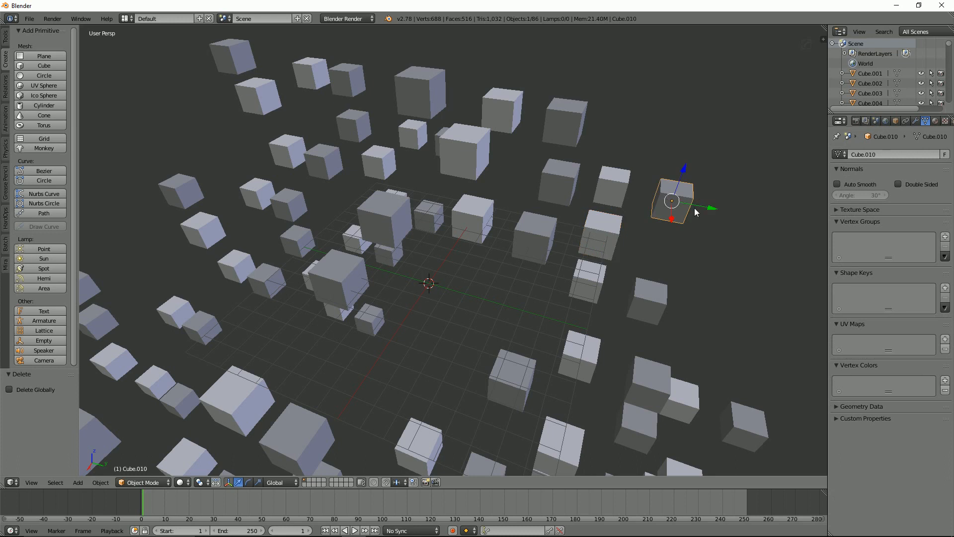
{"action": "middle_click_drag", "start_coordinate": [675, 197], "coordinate": [599, 215]}
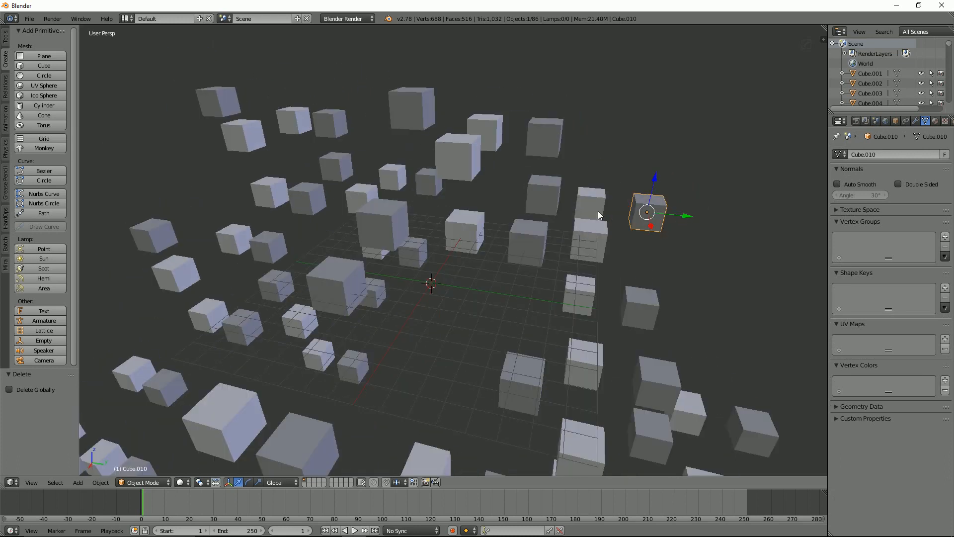
{"action": "key", "text": "x"}
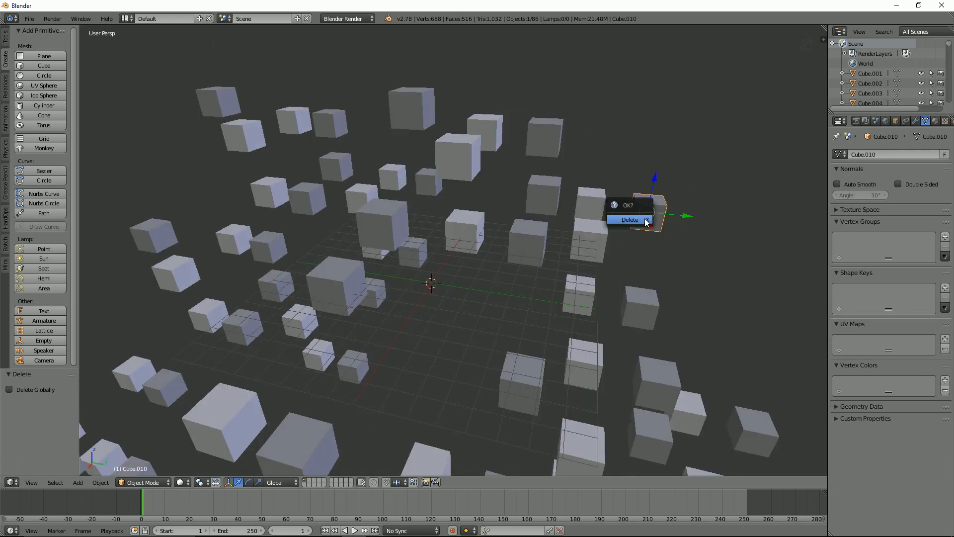
{"action": "left_click", "coordinate": [645, 219]}
Delete two more cubes next to the removed outermost cube, one after the other.
{"action": "middle_click_drag", "start_coordinate": [661, 242], "coordinate": [604, 171]}
{"action": "right_click", "coordinate": [599, 147]}
{"action": "key", "text": "x"}
{"action": "left_click", "coordinate": [601, 159]}
{"action": "right_click", "coordinate": [598, 188]}
{"action": "key", "text": "x"}
{"action": "left_click", "coordinate": [599, 193]}
Select the six cubes at the far corner of the grid plus the two just below them, and delete all eight together.
{"action": "scroll", "coordinate": [536, 281], "scroll_direction": "down", "scroll_amount": 5}
{"action": "right_click", "coordinate": [543, 234]}
{"action": "right_click", "coordinate": [531, 247], "text": "shift"}
{"action": "right_click", "coordinate": [494, 249], "text": "shift"}
{"action": "right_click", "coordinate": [463, 239], "text": "shift"}
{"action": "right_click", "coordinate": [459, 206], "text": "shift"}
{"action": "right_click", "coordinate": [481, 190], "text": "shift"}
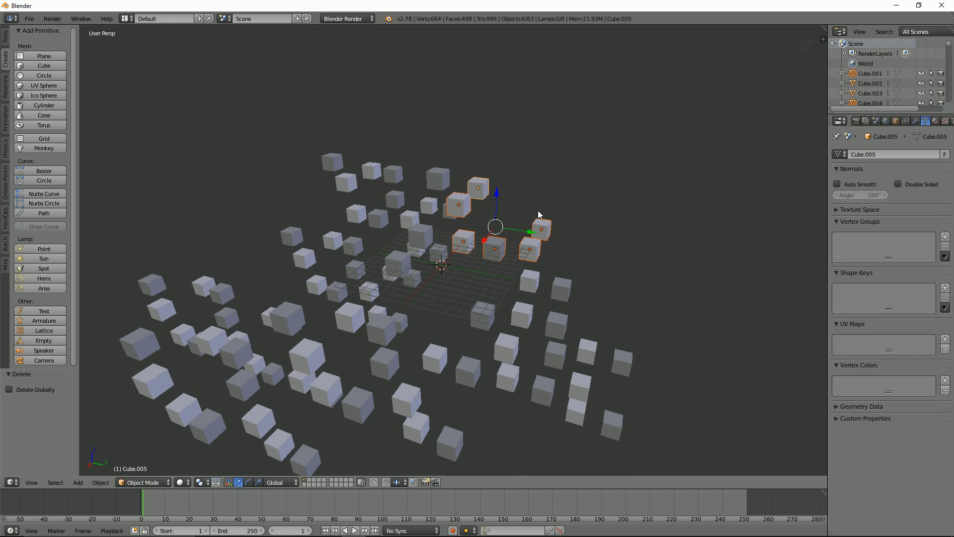
{"action": "middle_click_drag", "start_coordinate": [570, 254], "coordinate": [558, 271]}
{"action": "right_click", "coordinate": [543, 287], "text": "shift"}
{"action": "right_click", "coordinate": [565, 294], "text": "shift"}
{"action": "scroll", "coordinate": [579, 288], "scroll_direction": "up", "scroll_amount": 4}
{"action": "middle_click_drag", "start_coordinate": [616, 279], "coordinate": [525, 237]}
{"action": "scroll", "coordinate": [556, 247], "scroll_direction": "down", "scroll_amount": 2}
{"action": "key", "text": "x"}
{"action": "left_click", "coordinate": [525, 238]}
Select the upper and lower pairs of cubes at the grid's far edge and delete all four together.
{"action": "middle_click_drag", "start_coordinate": [460, 264], "coordinate": [448, 243]}
{"action": "right_click", "coordinate": [416, 189]}
{"action": "right_click", "coordinate": [392, 179], "text": "shift"}
{"action": "right_click", "coordinate": [394, 237], "text": "shift"}
{"action": "right_click", "coordinate": [372, 229], "text": "shift"}
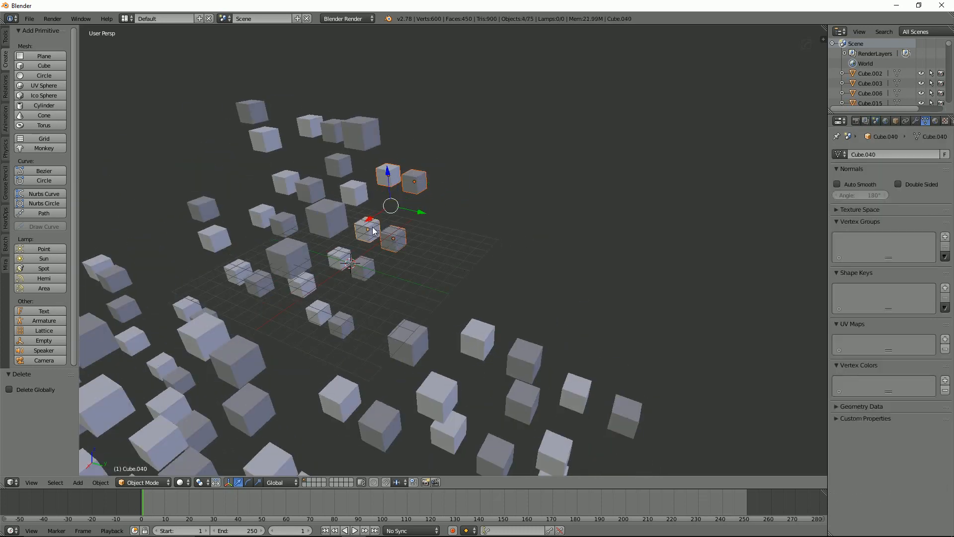
{"action": "key", "text": "x"}
{"action": "left_click", "coordinate": [374, 228]}
Delete three more cubes around the grid one at a time.
{"action": "middle_click_drag", "start_coordinate": [375, 229], "coordinate": [442, 226]}
{"action": "right_click", "coordinate": [331, 160]}
{"action": "key", "text": "x"}
{"action": "left_click", "coordinate": [332, 171]}
{"action": "right_click", "coordinate": [322, 245]}
{"action": "key", "text": "x"}
{"action": "left_click", "coordinate": [324, 247]}
{"action": "middle_click_drag", "start_coordinate": [325, 249], "coordinate": [393, 244]}
{"action": "right_click", "coordinate": [373, 331]}
{"action": "key", "text": "x"}
{"action": "left_click", "coordinate": [374, 332]}
{"action": "scroll", "coordinate": [454, 281], "scroll_direction": "down", "scroll_amount": 3}
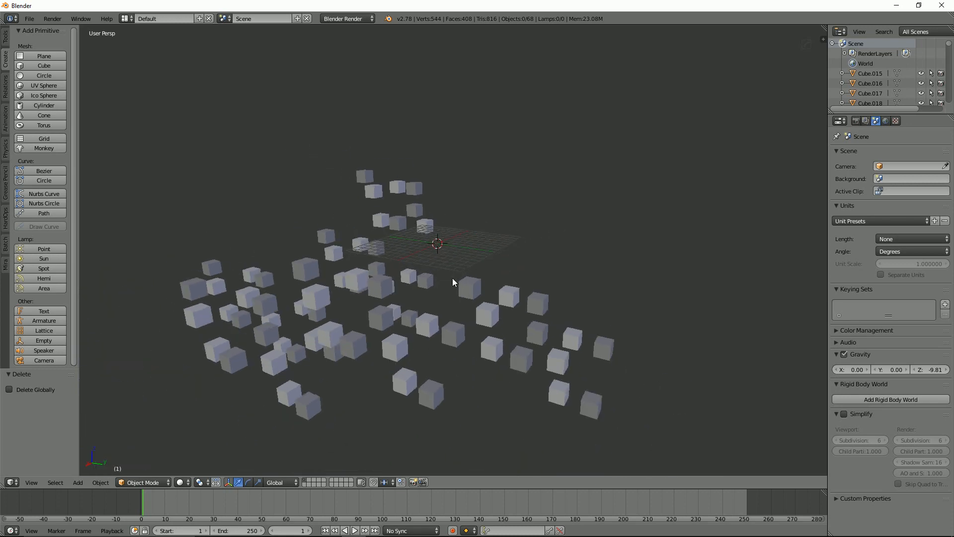